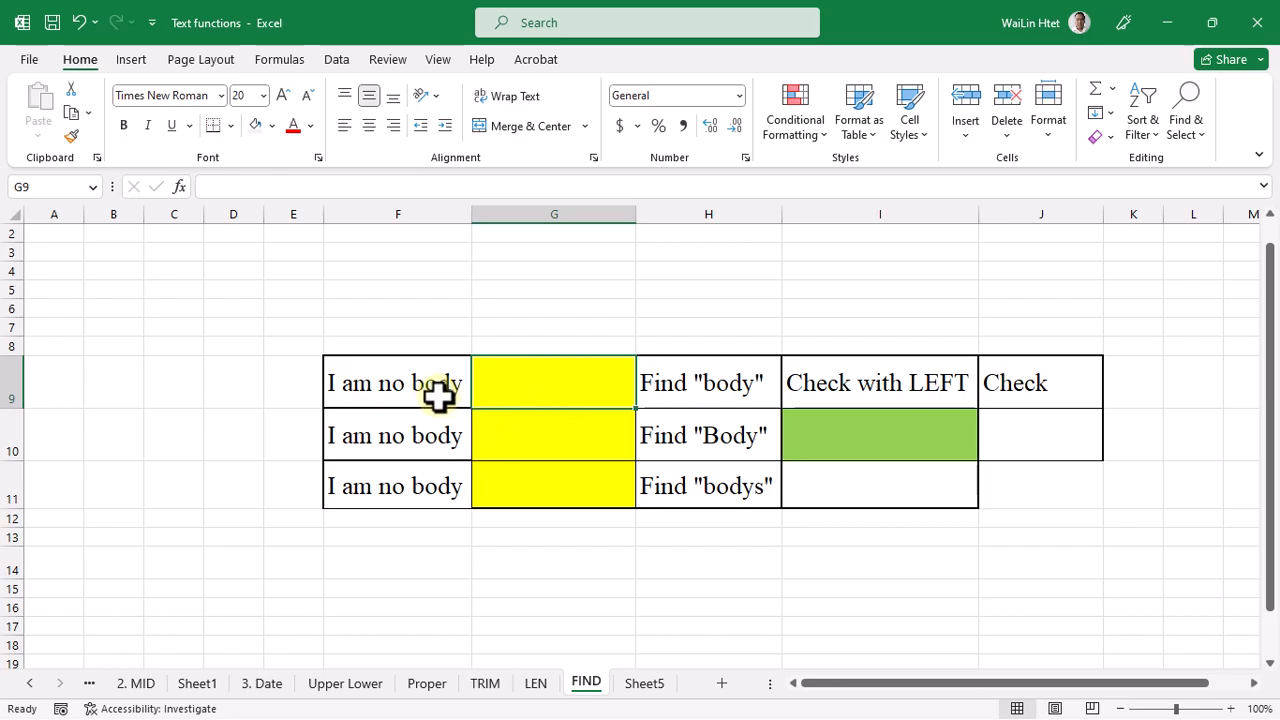
left_click(486, 396)
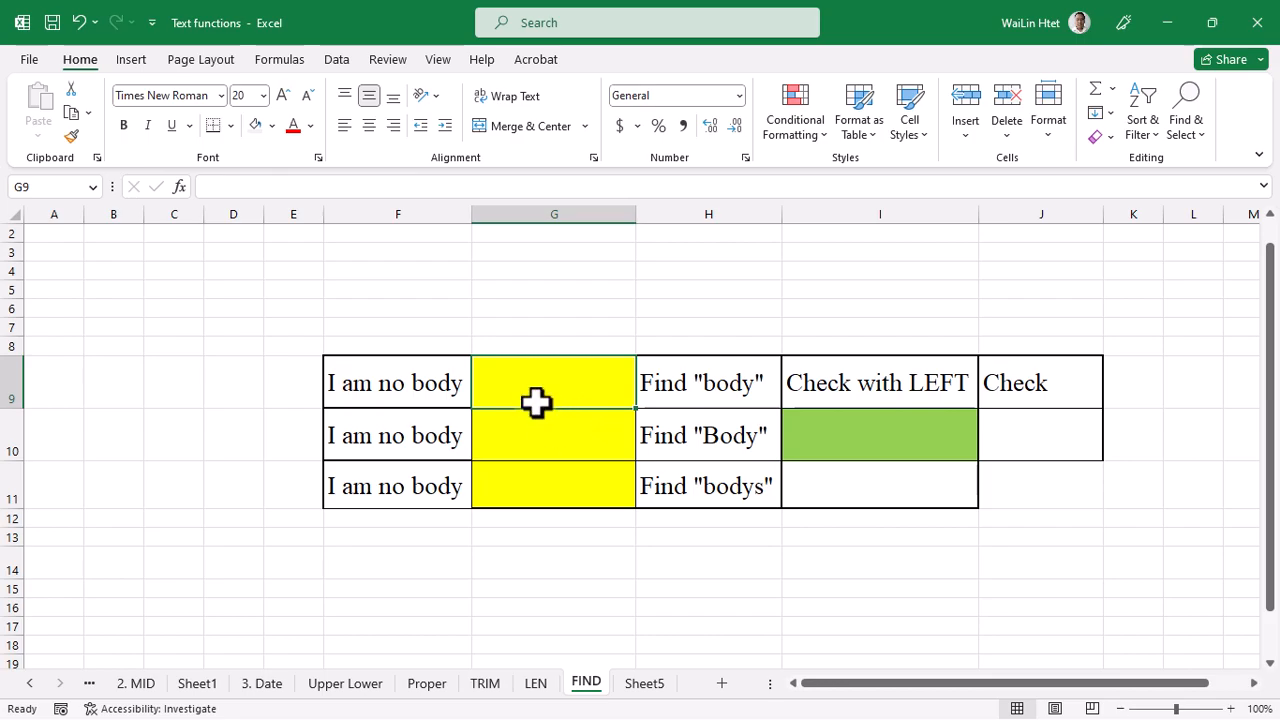
left_click(531, 400)
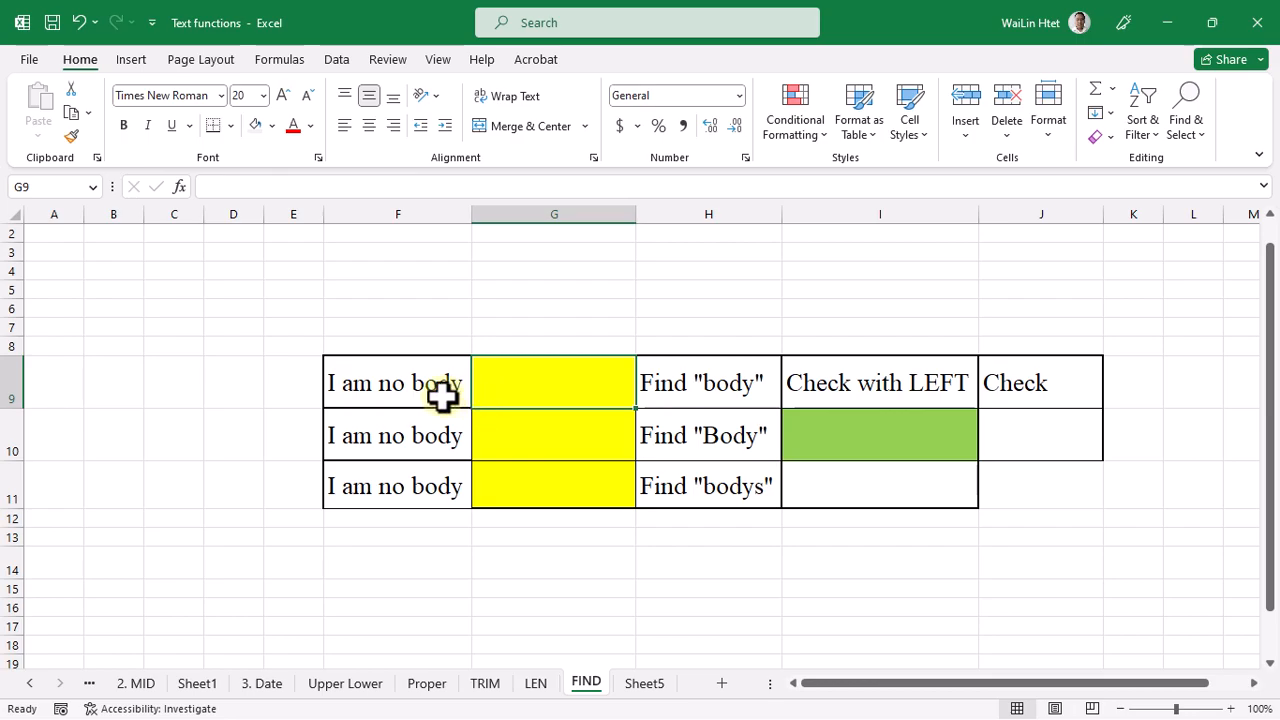
left_click(436, 396)
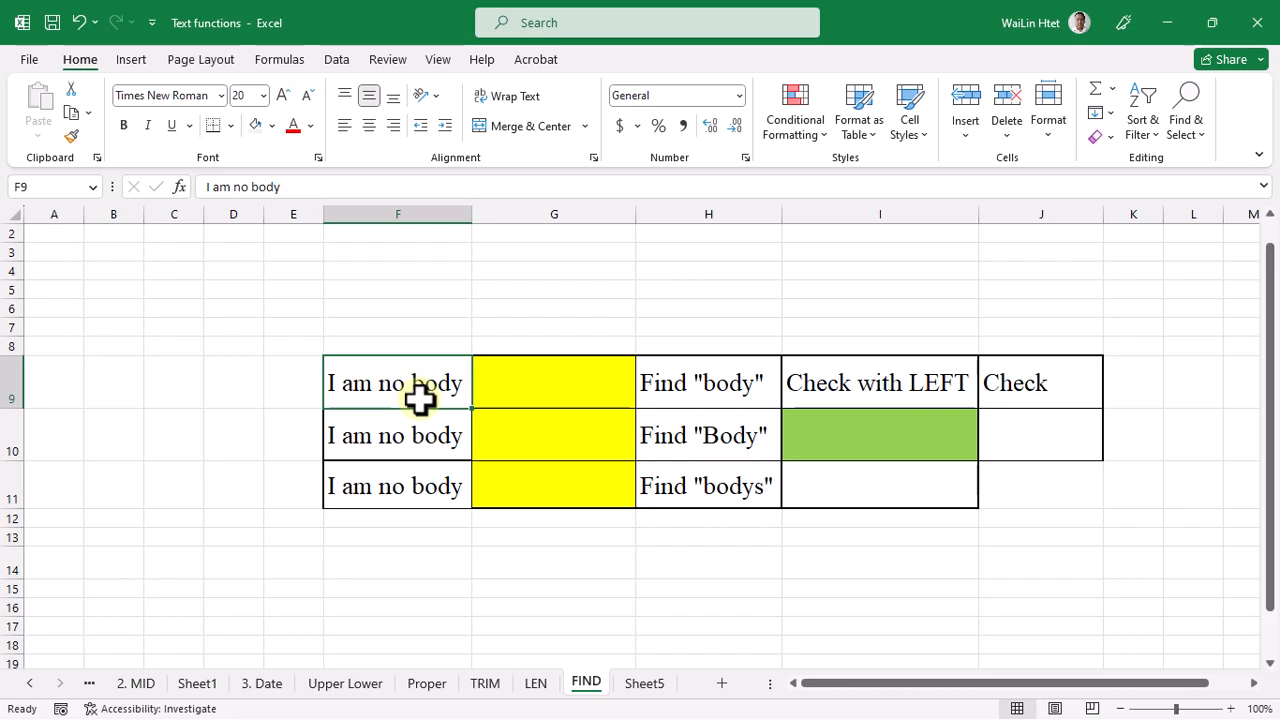
left_click(709, 398)
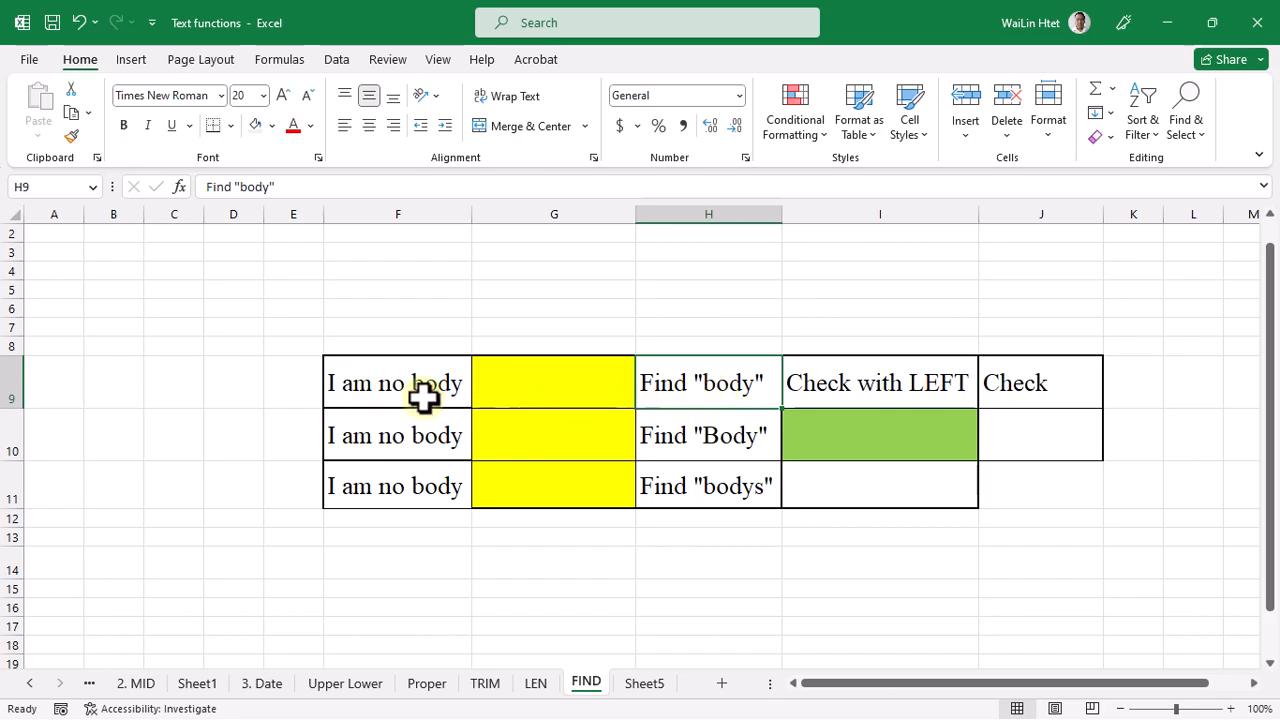
Step: Enter the formula =FIND("body",F9,1) in cell G9 to locate "body" within the text of F9
left_click(497, 398)
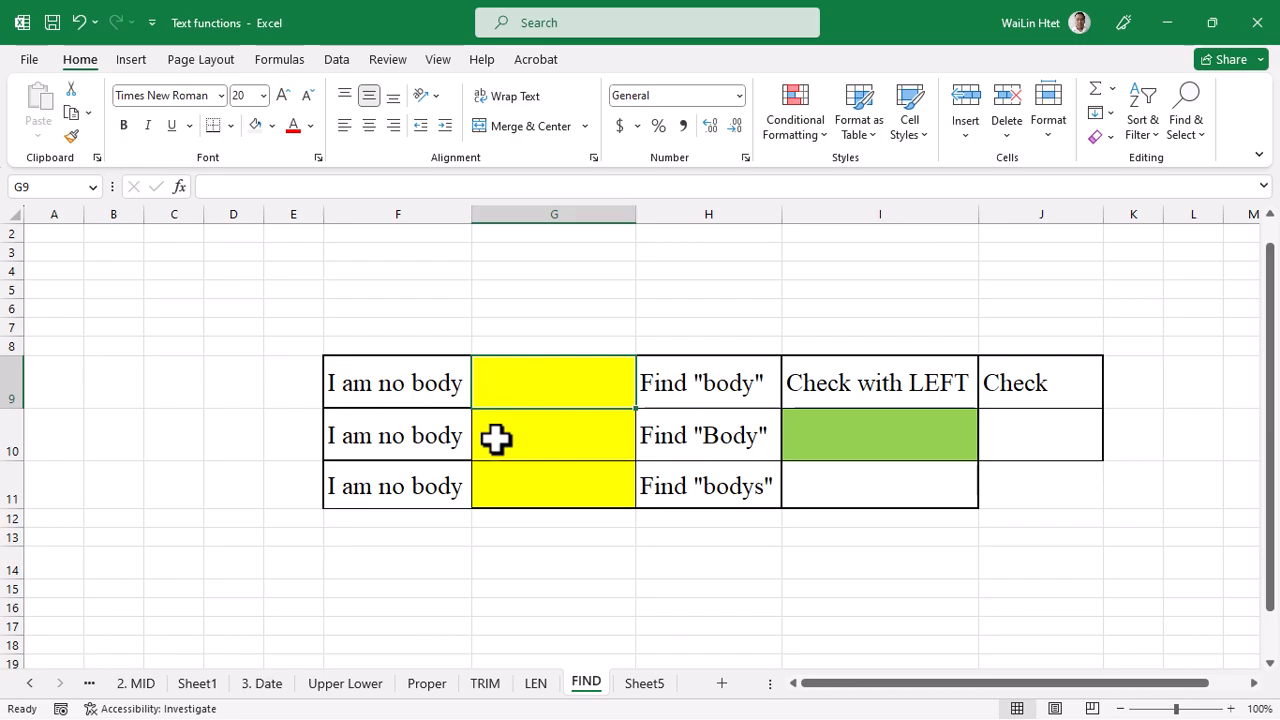
type("=FIN")
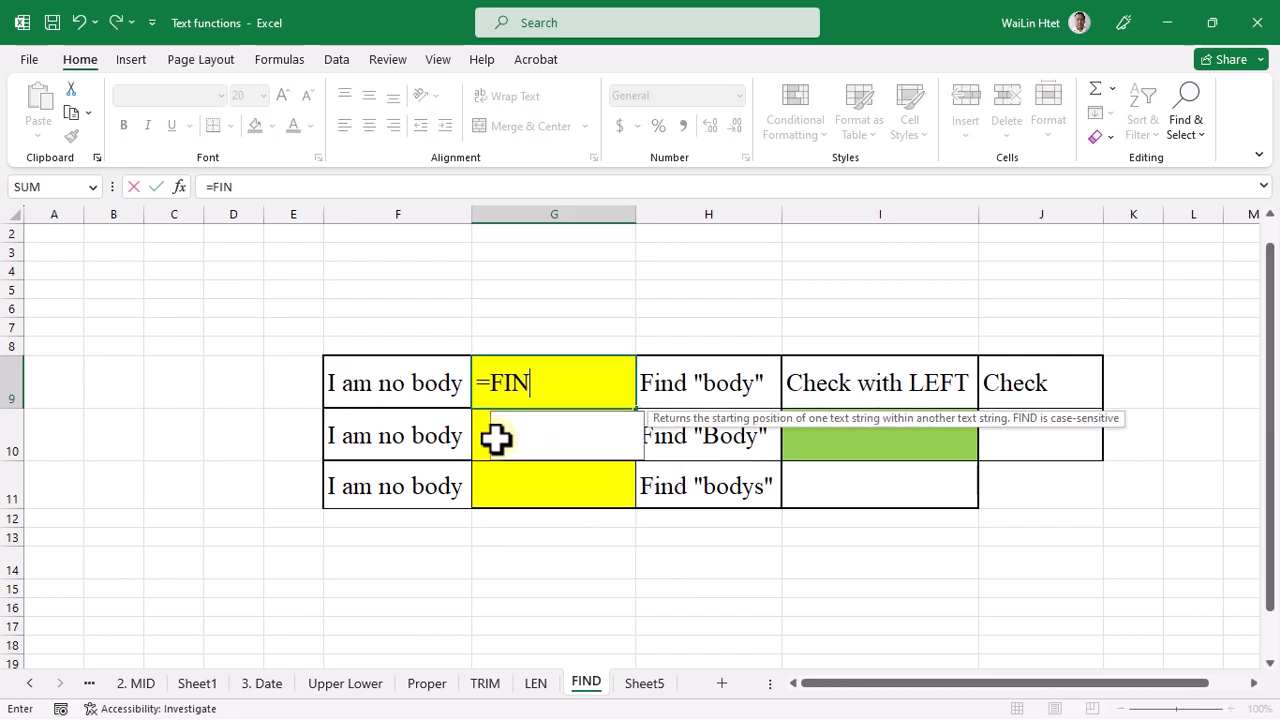
type("D(")
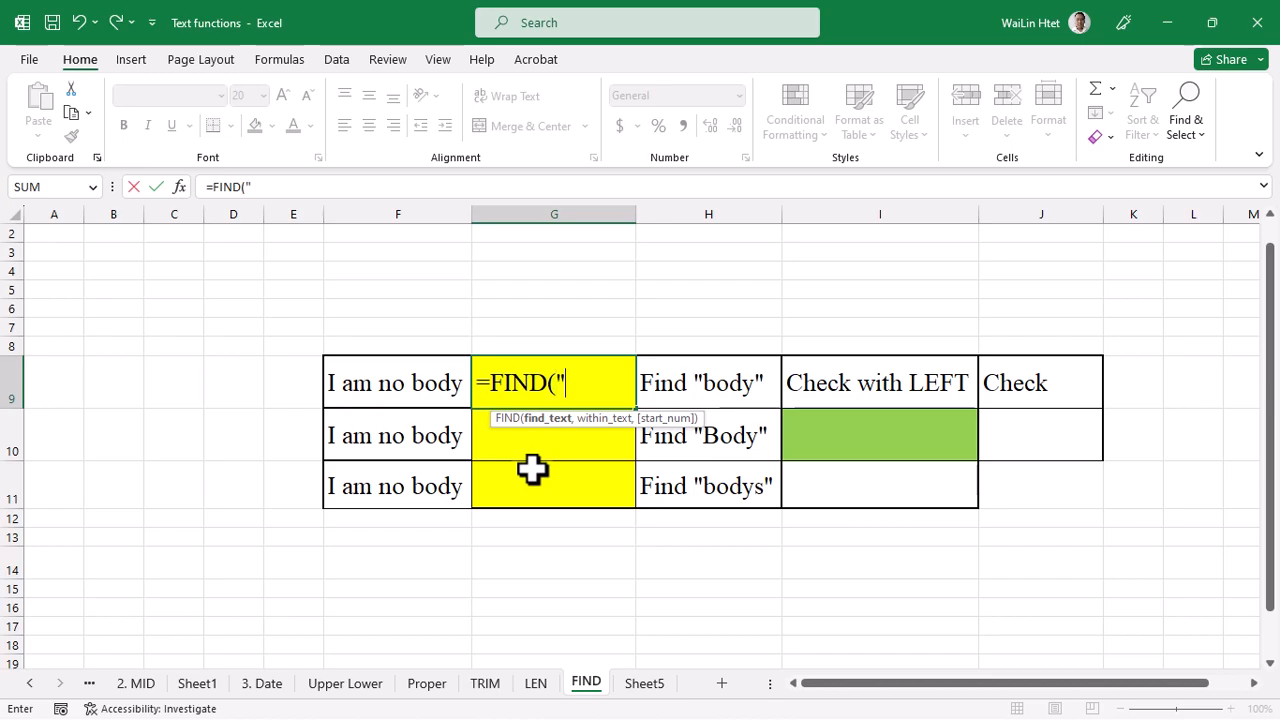
type("body\"")
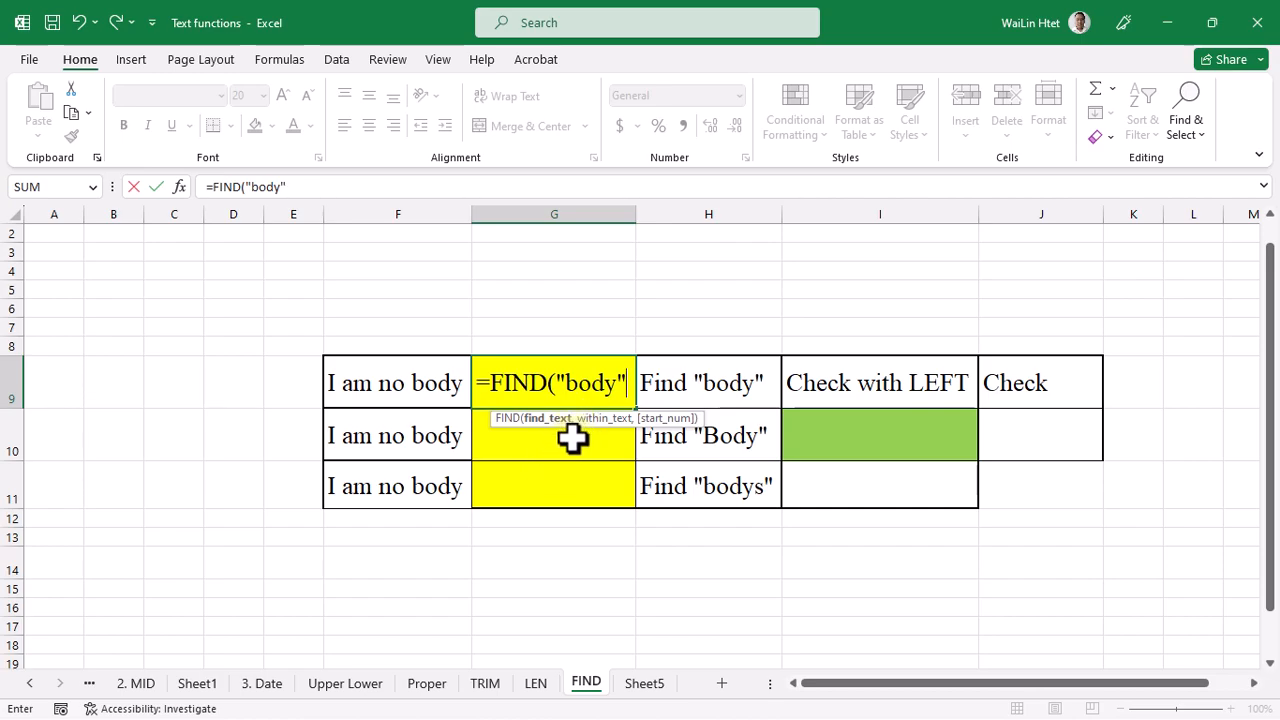
type(",")
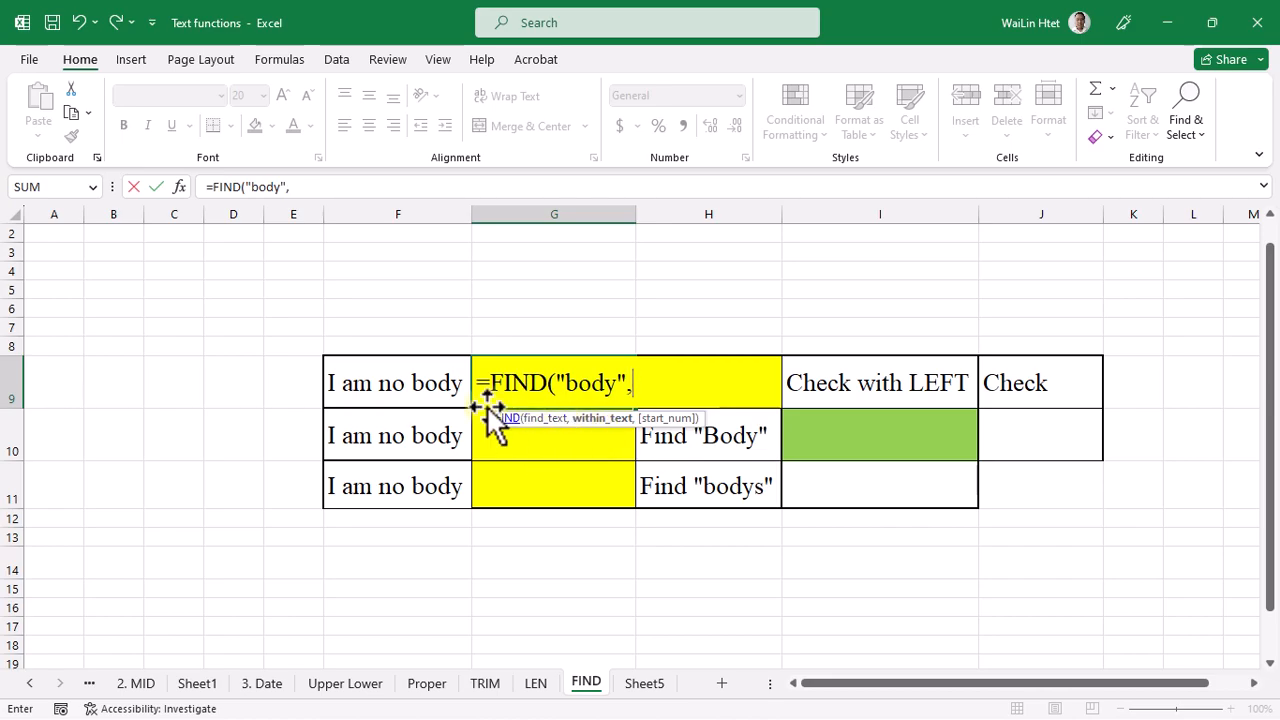
left_click(388, 393)
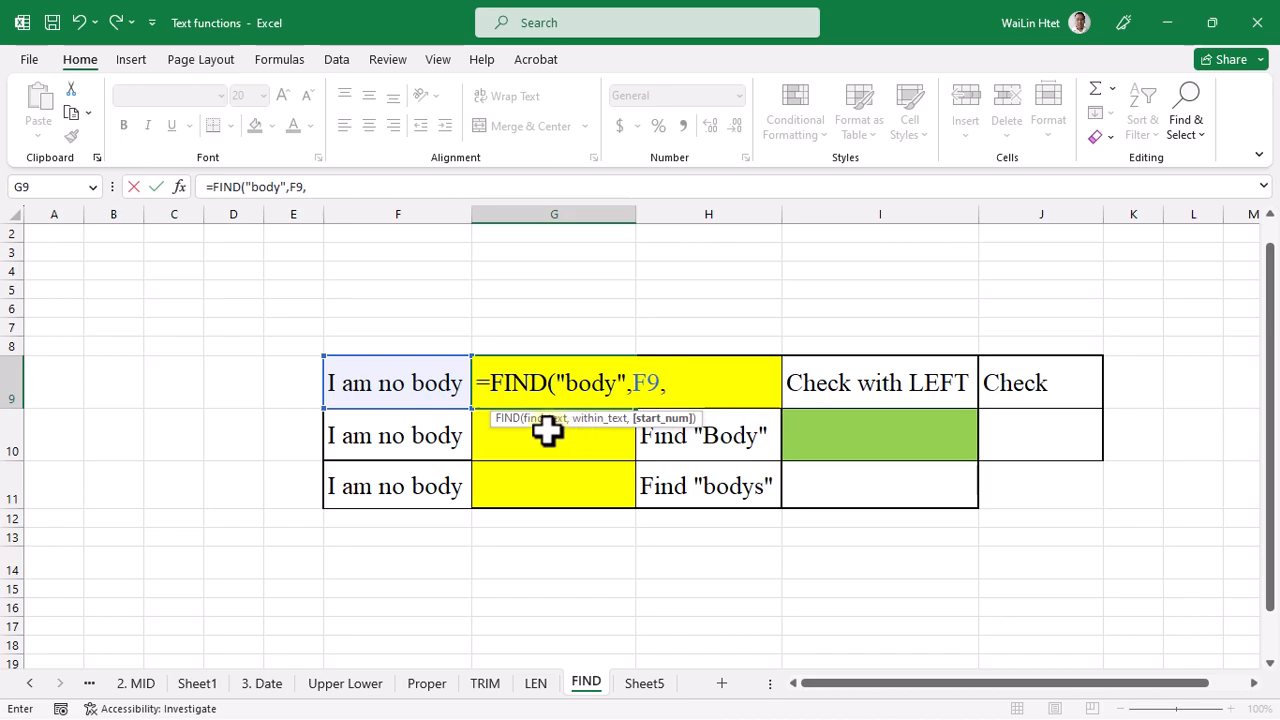
type("1")
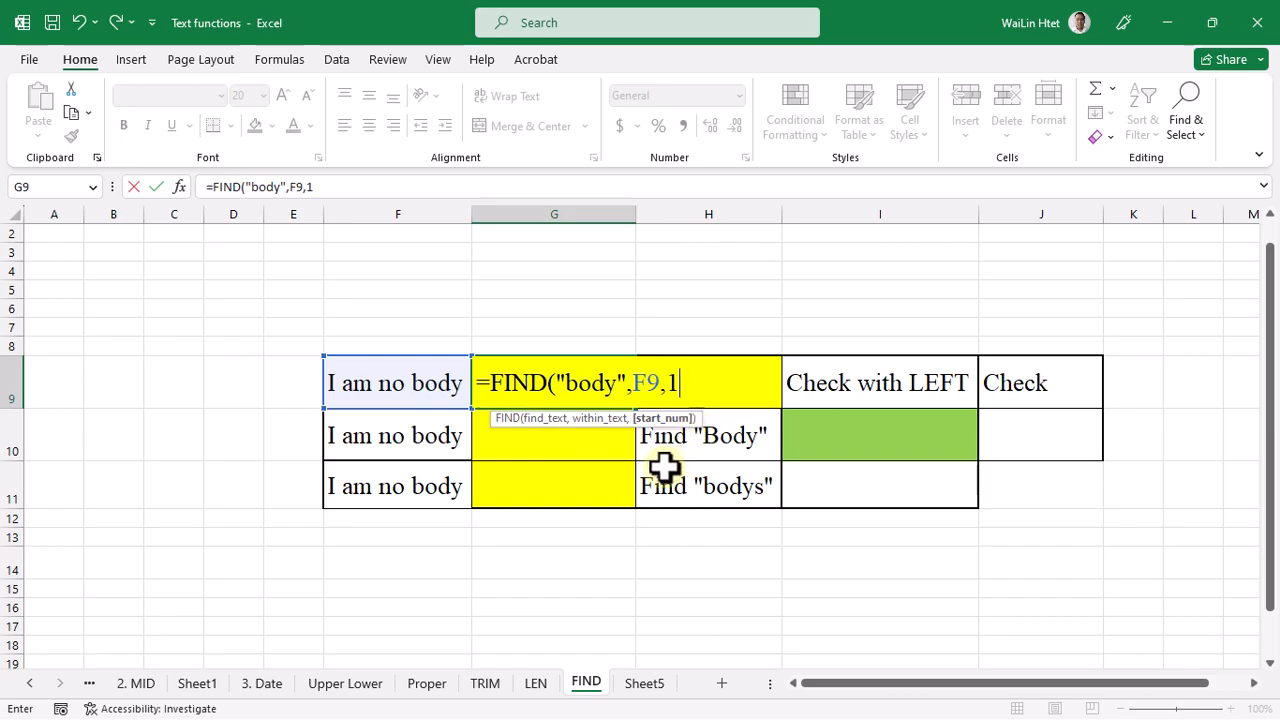
type(")")
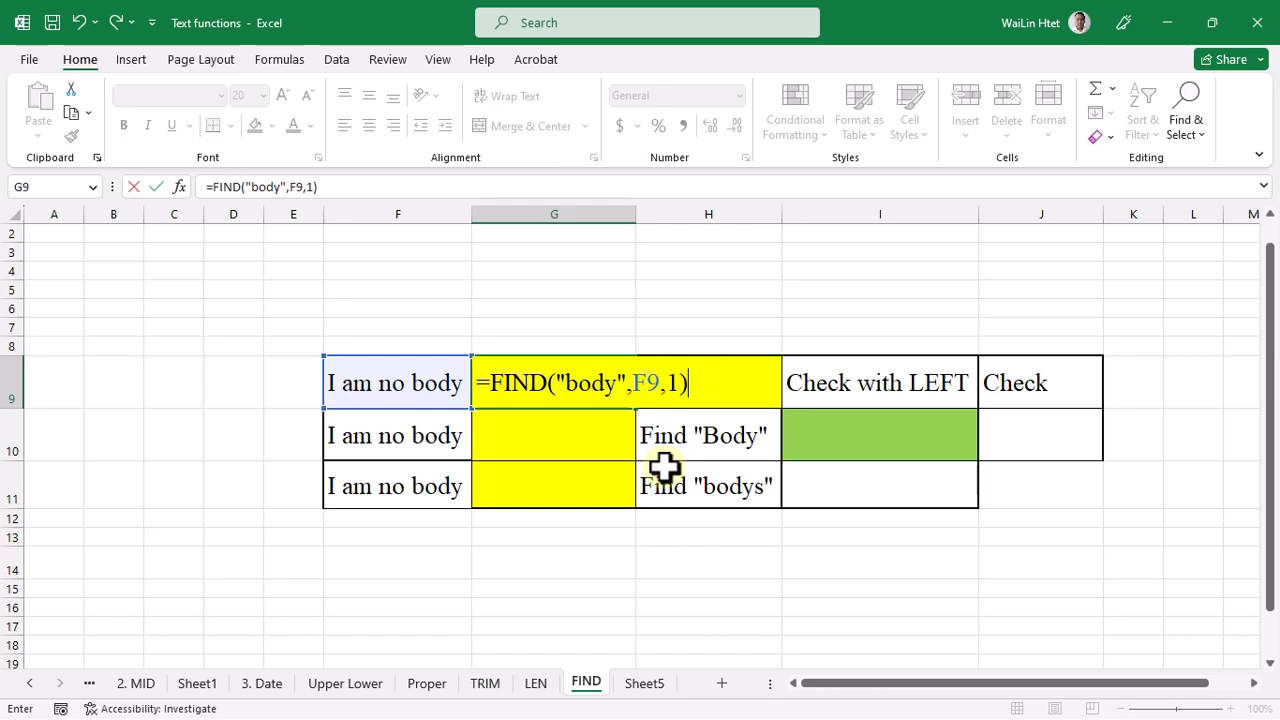
key("Return")
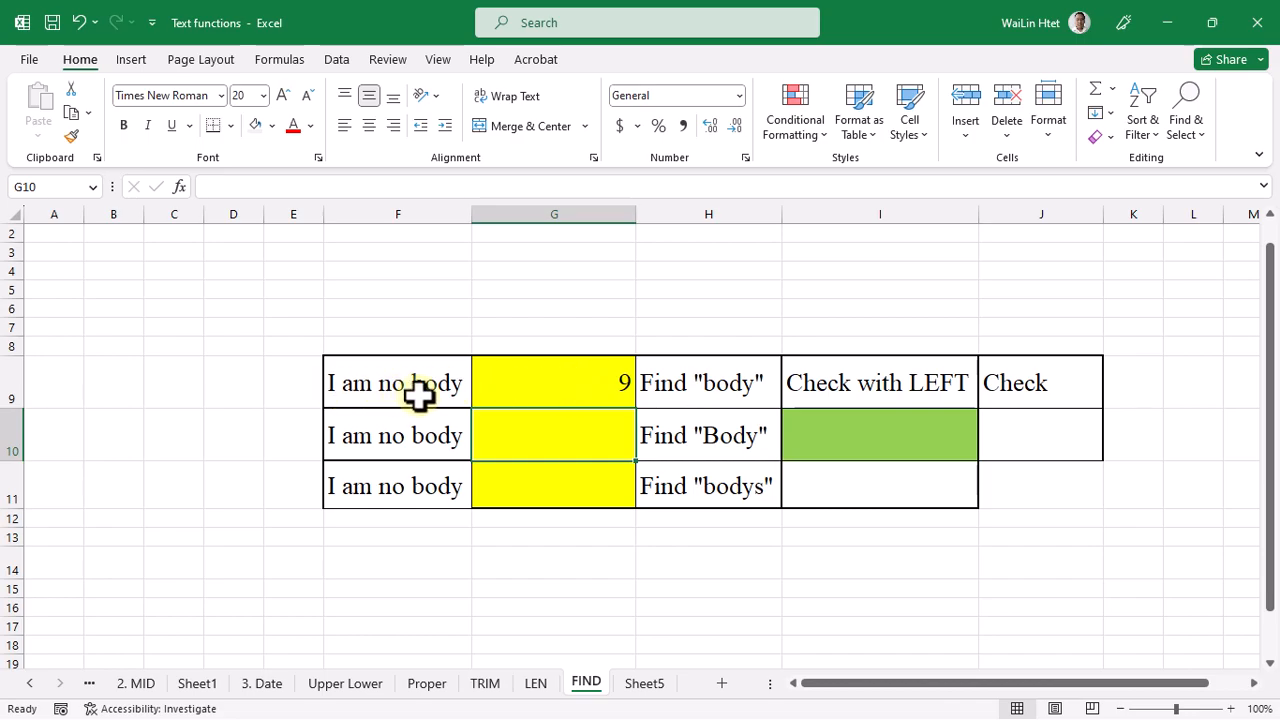
left_click(556, 397)
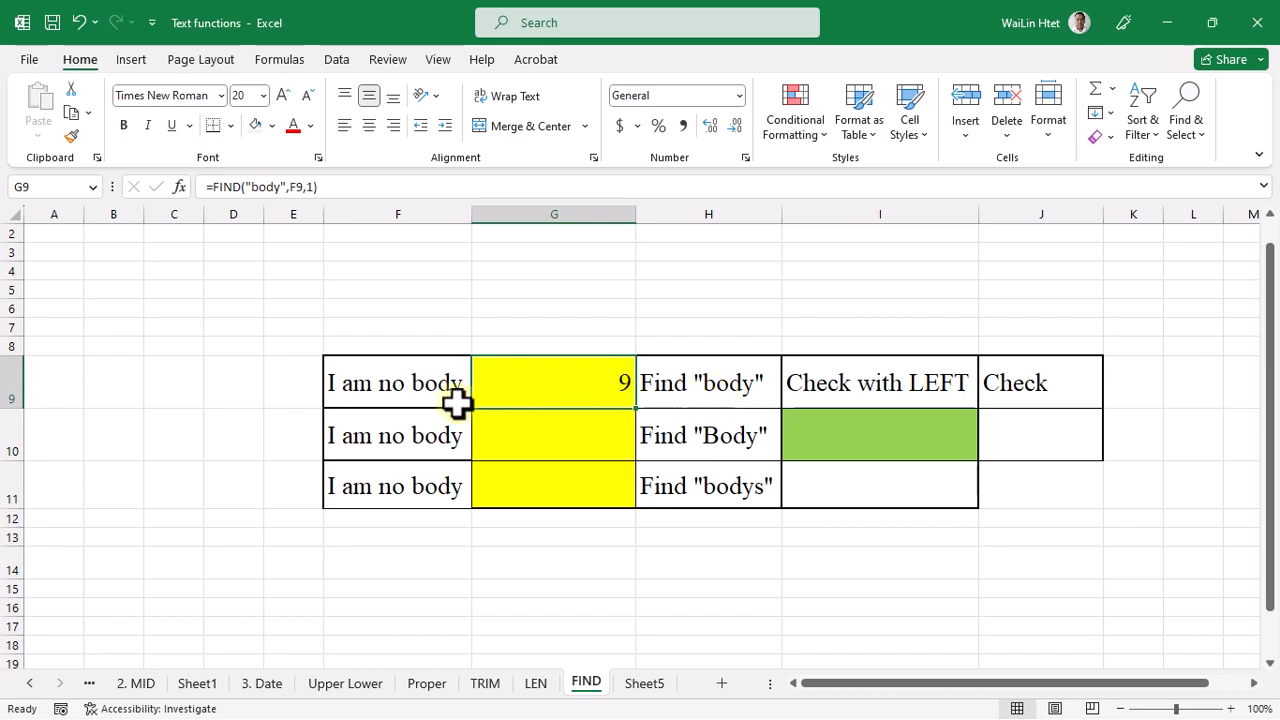
left_click(416, 390)
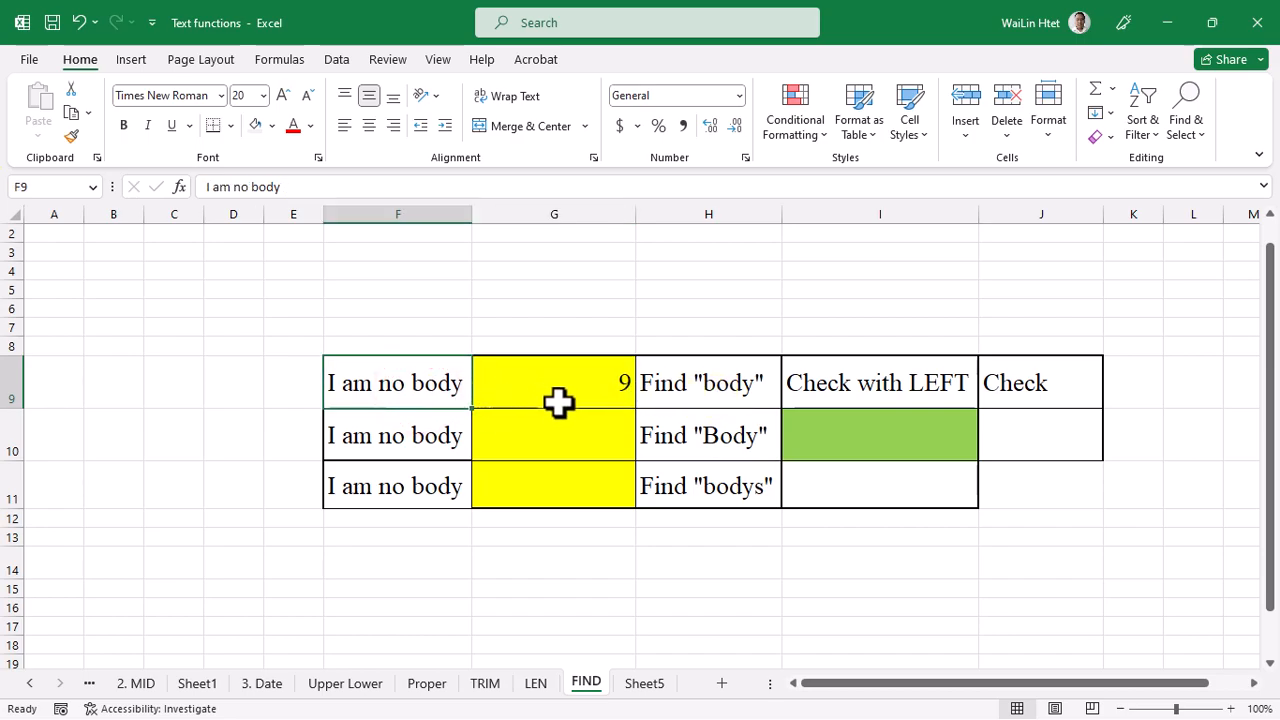
left_click(731, 392)
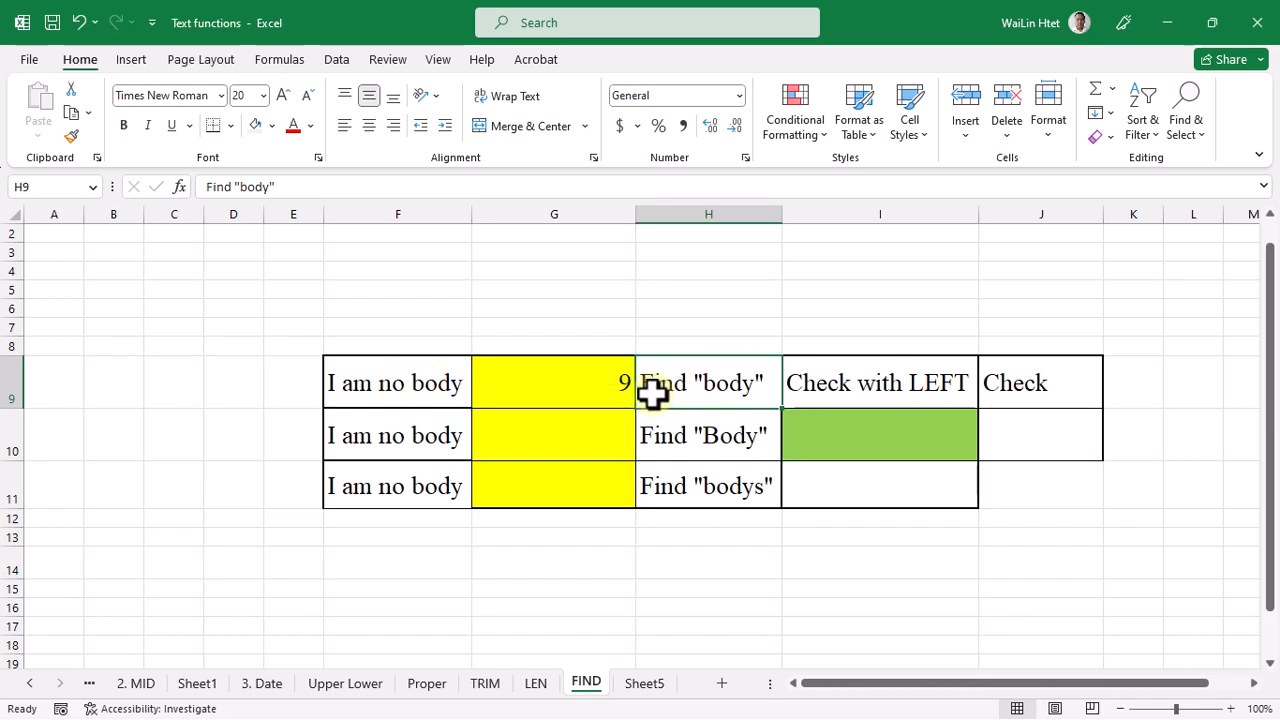
left_click(595, 393)
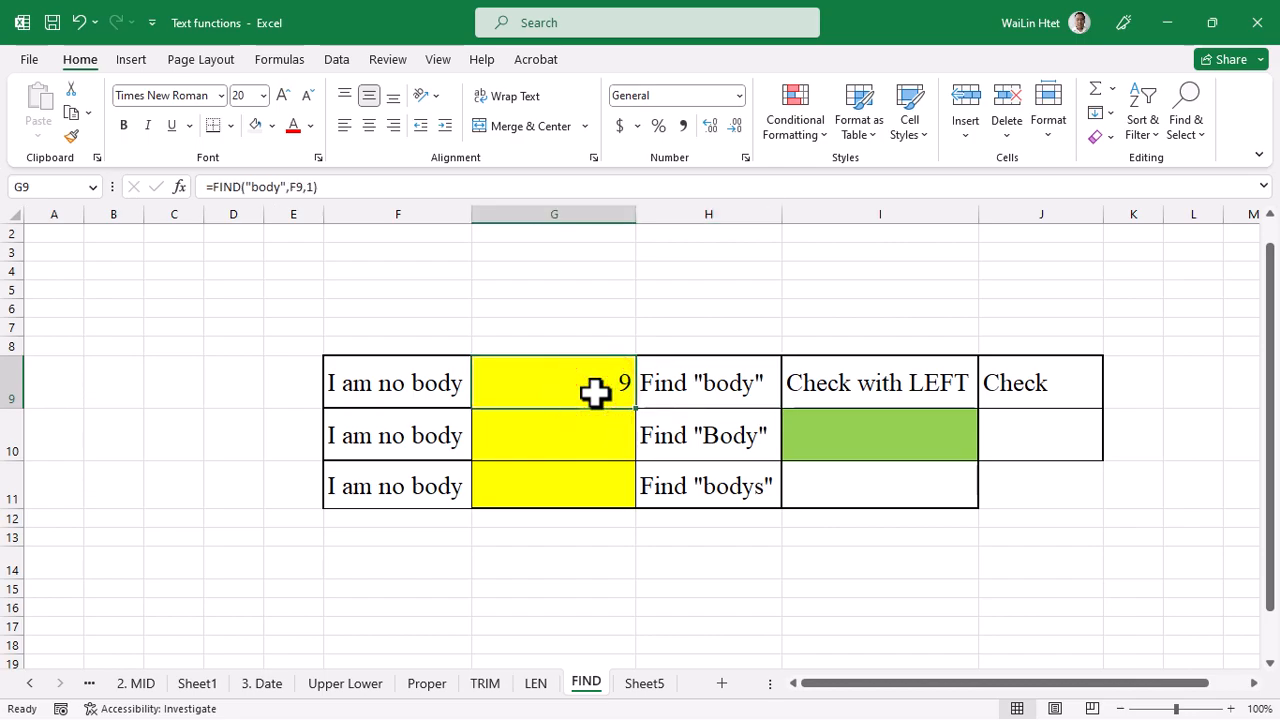
Step: Enter the formula =FIND("Body",F10,1) in cell G10 to search F10 for the capitalised word
left_click(527, 443)
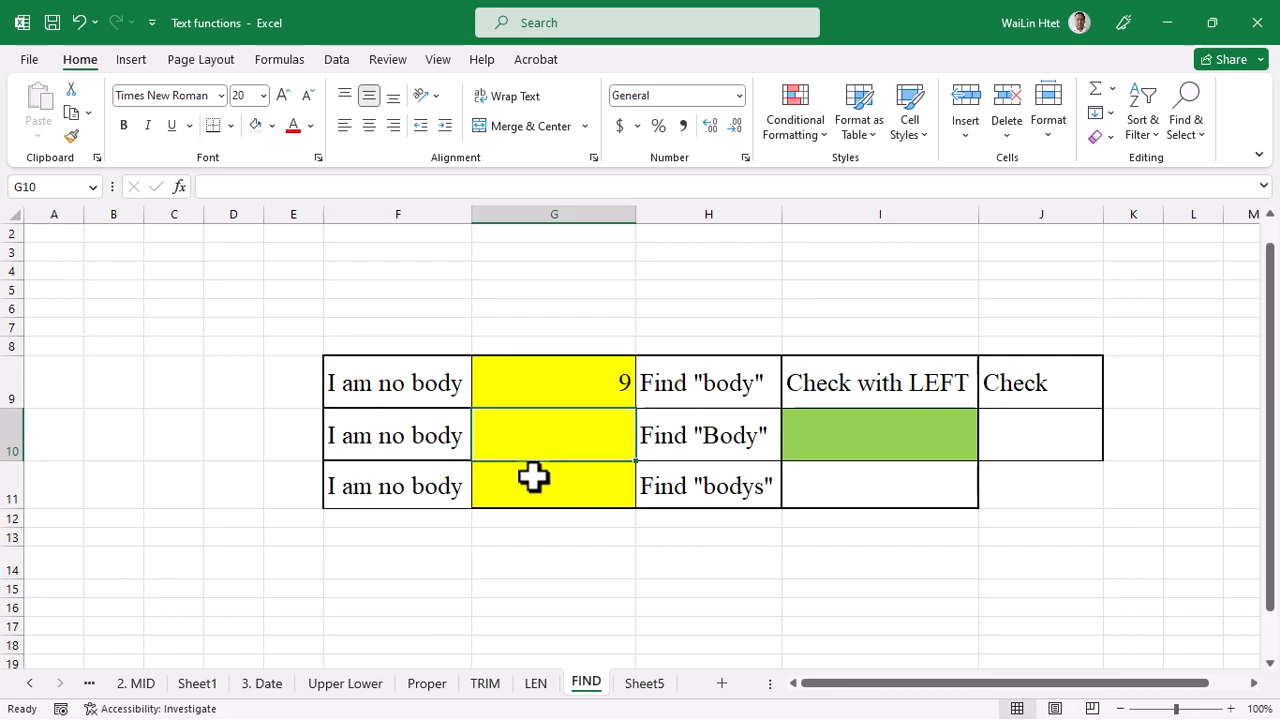
type("=FIN")
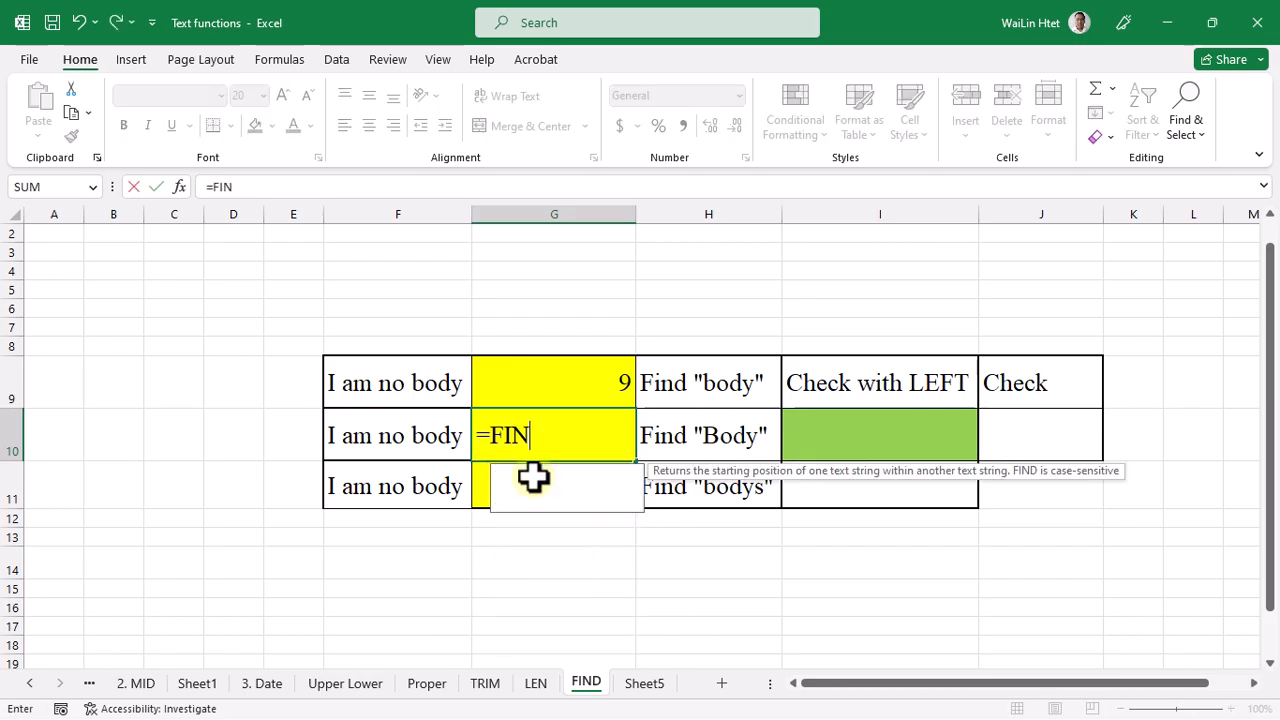
type("D(")
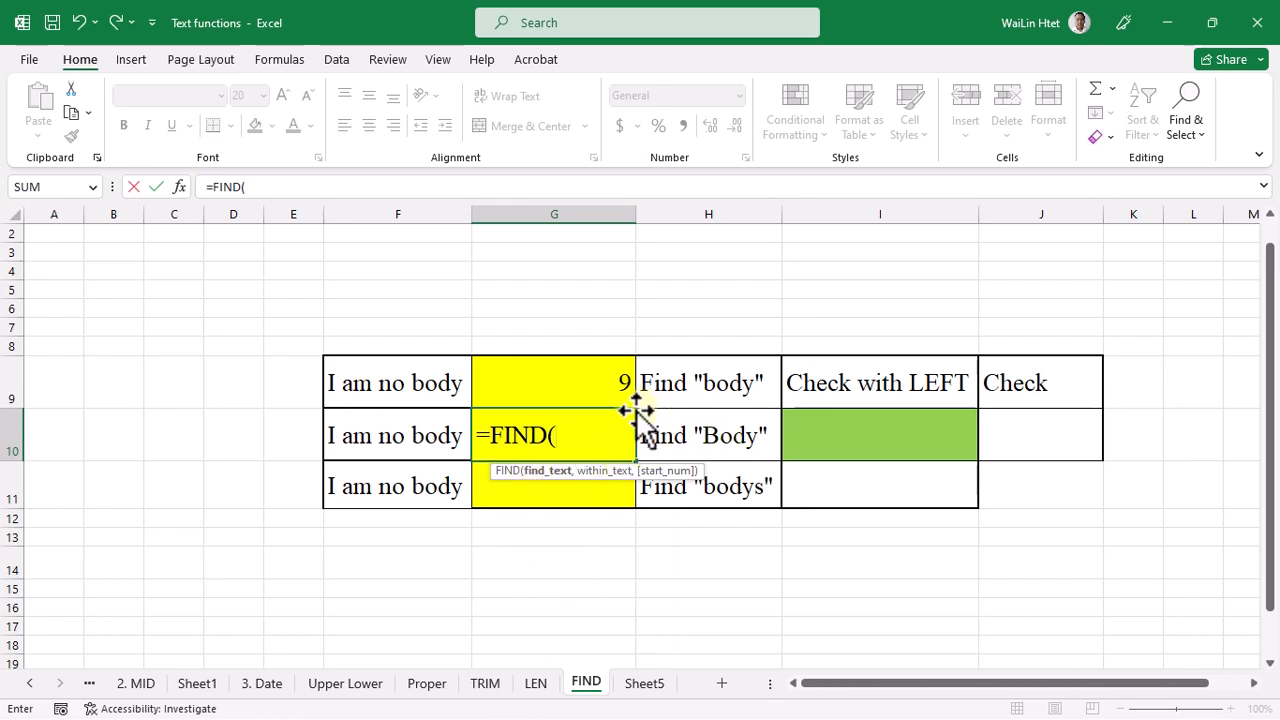
type("\"B")
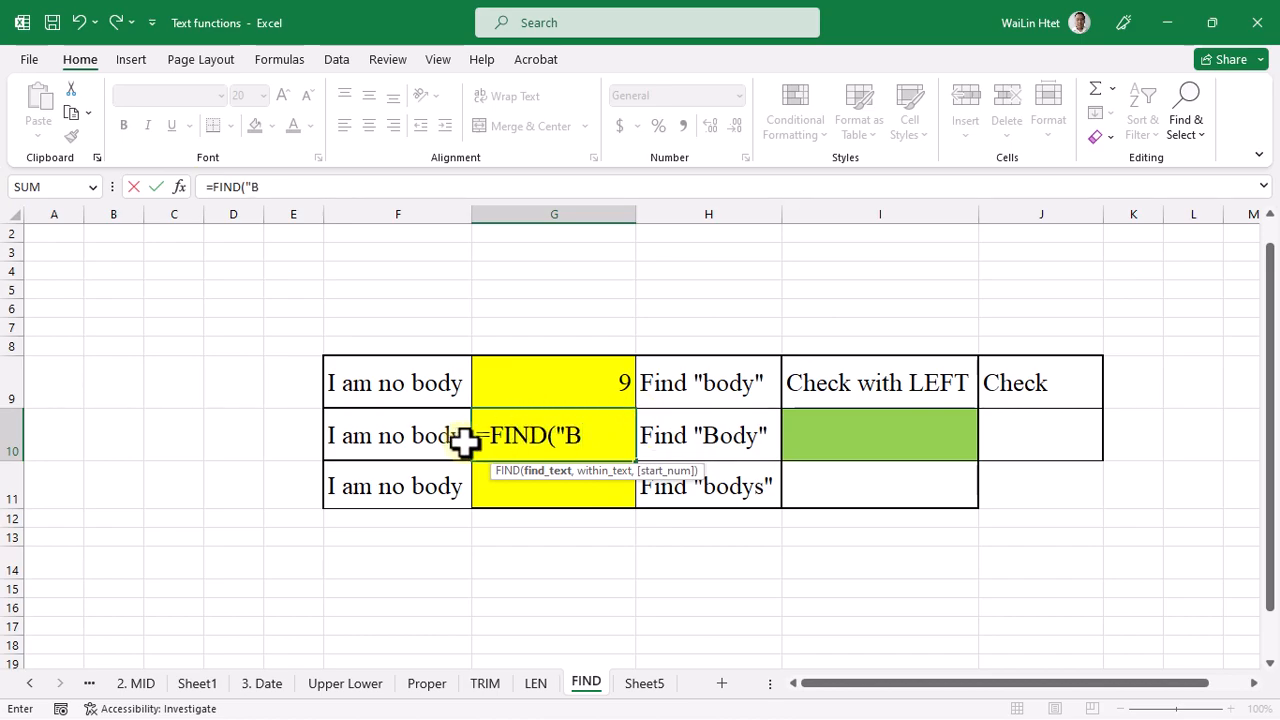
type("ody")
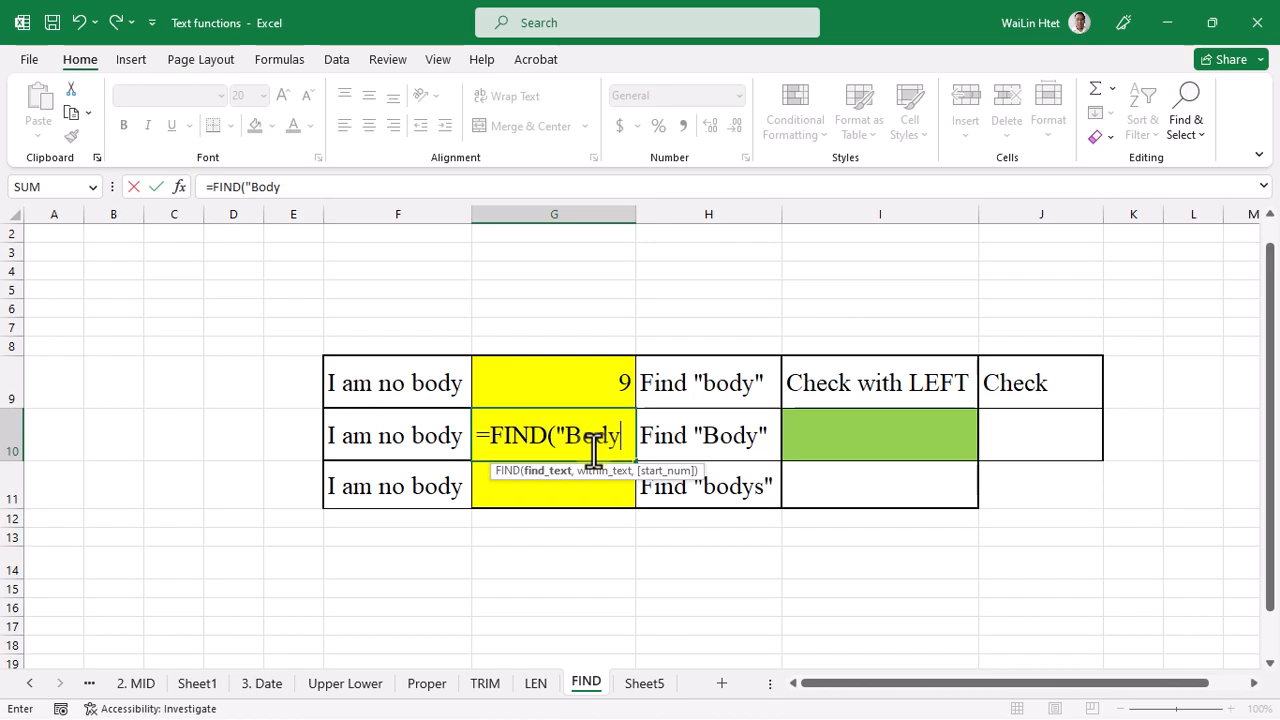
type("\",")
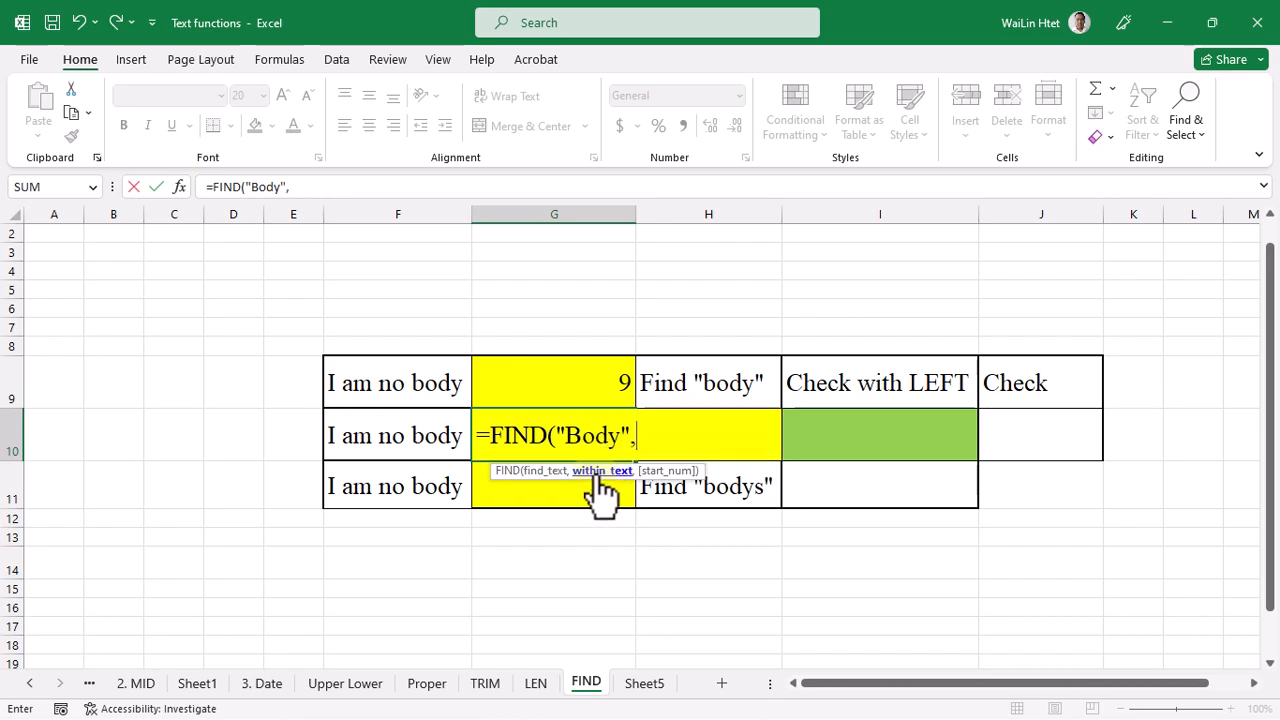
left_click(420, 436)
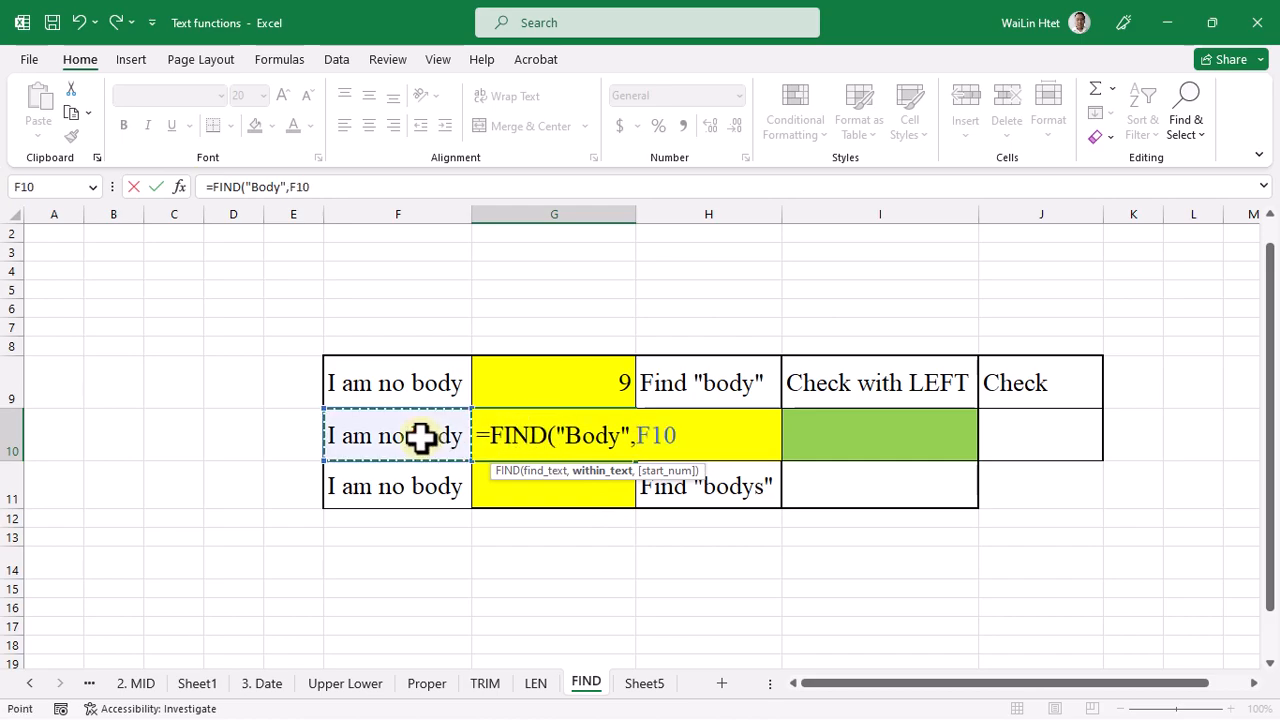
type(",")
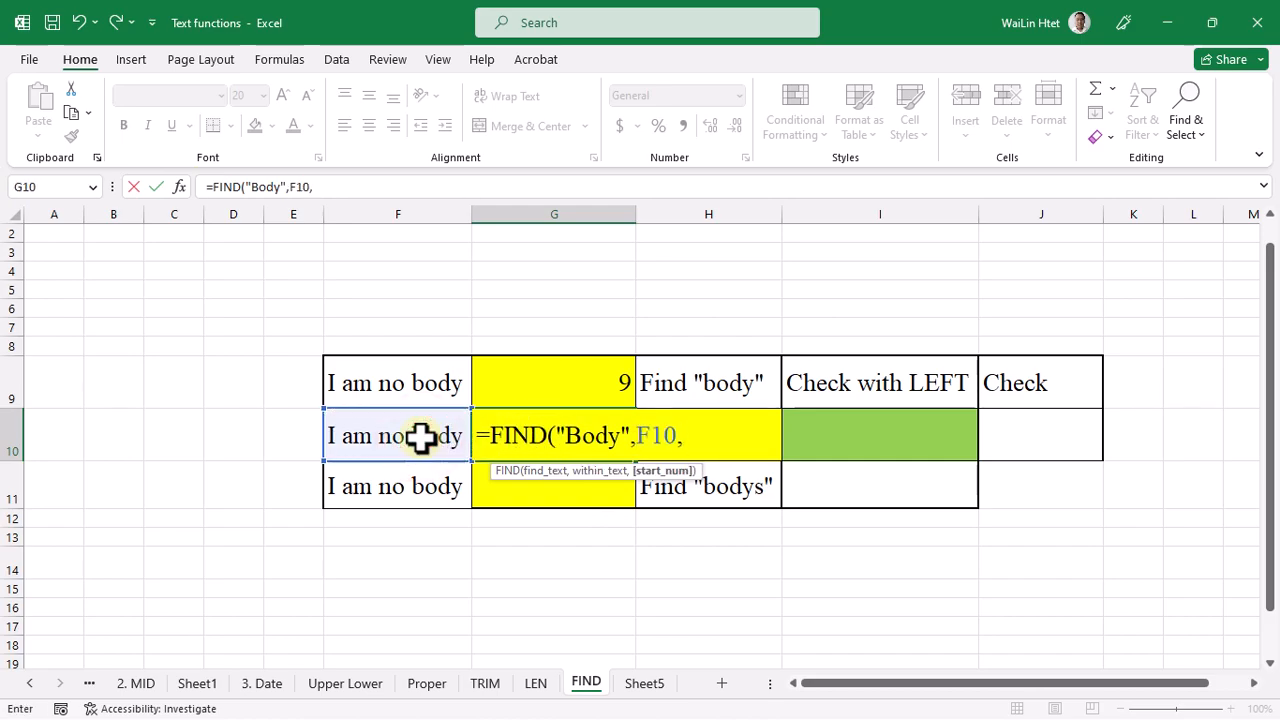
type("1)")
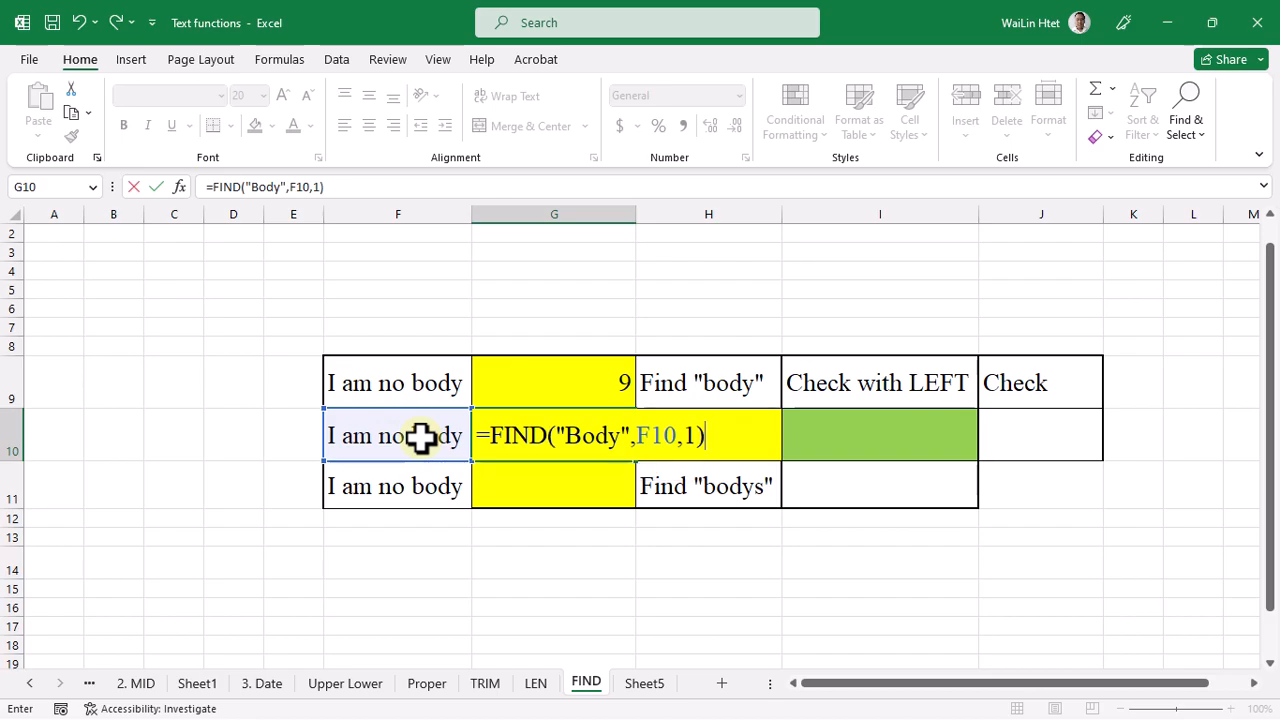
key("Return")
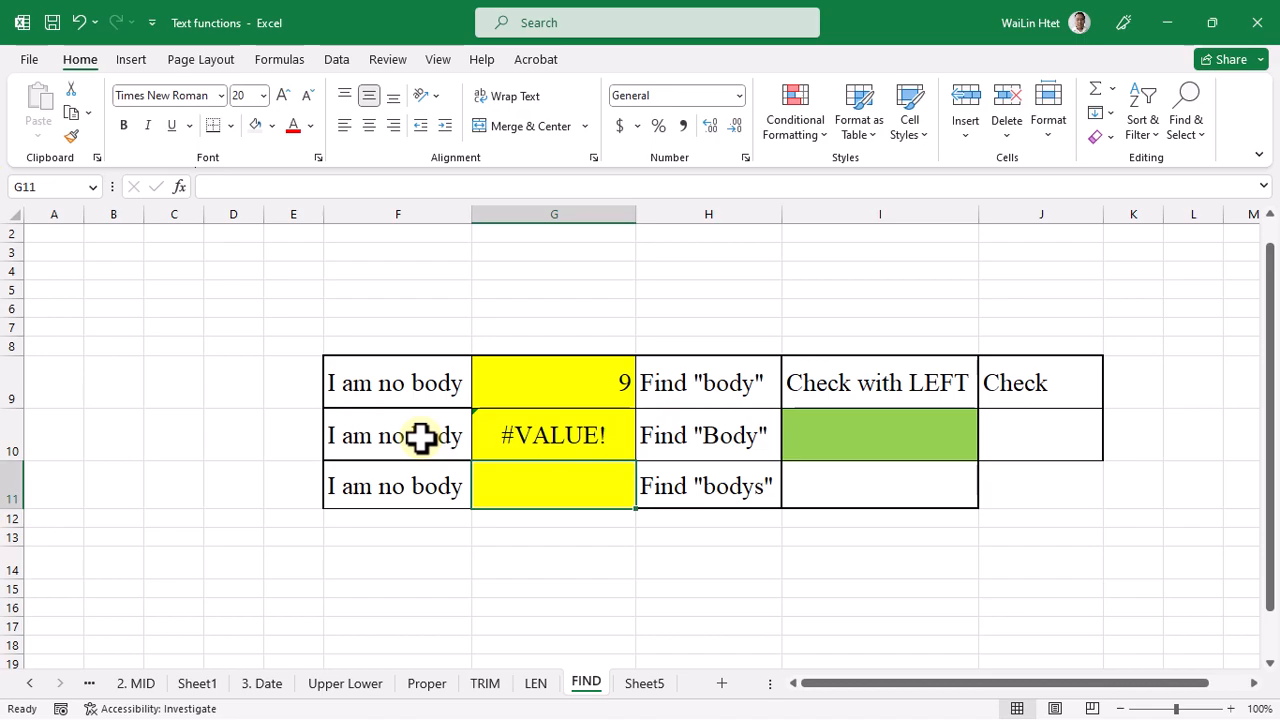
left_click(534, 441)
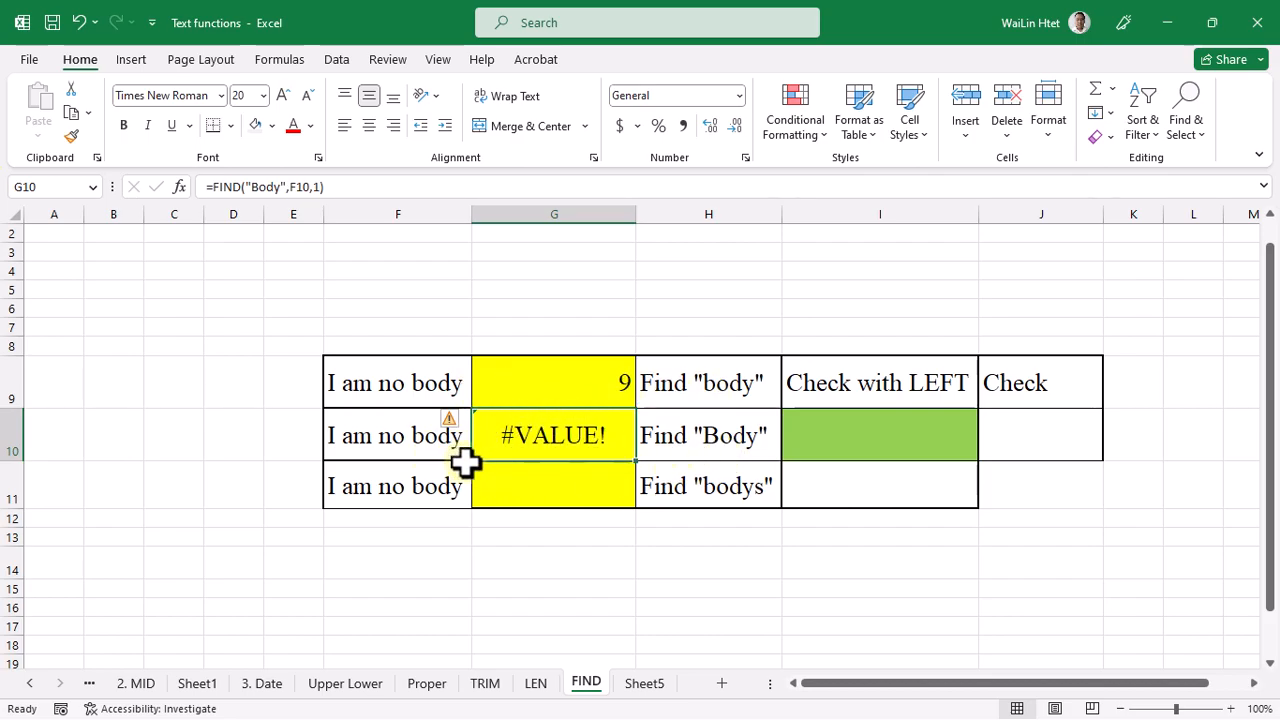
Step: Enter the formula =FIND("bodys",F11,1) in cell G11 to search the text of F11 for "bodys"
left_click(580, 497)
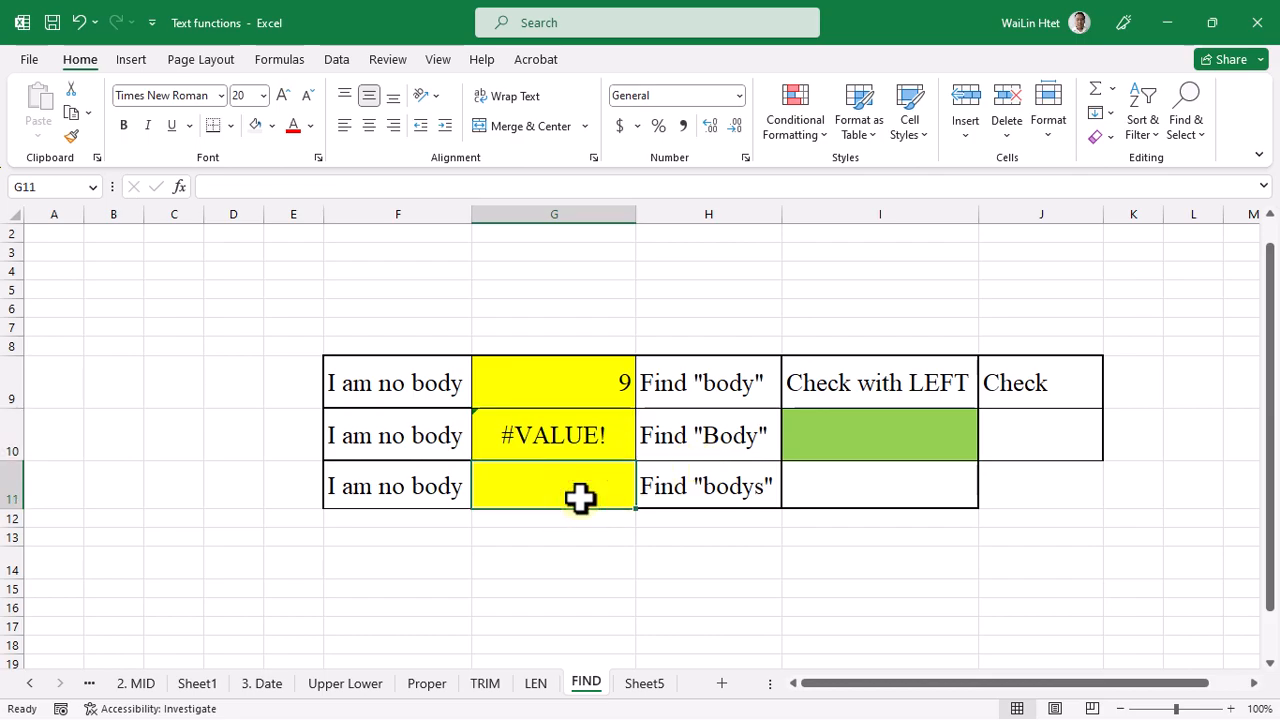
type("=FIND(")
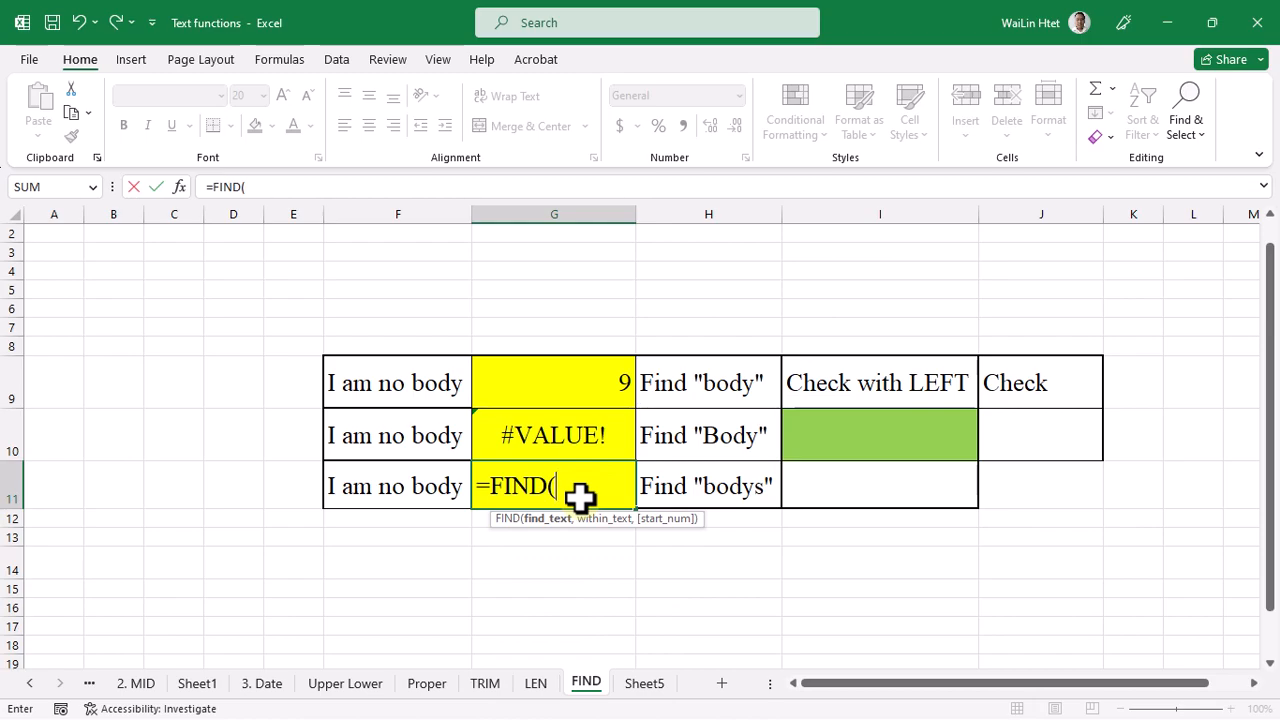
type("\"")
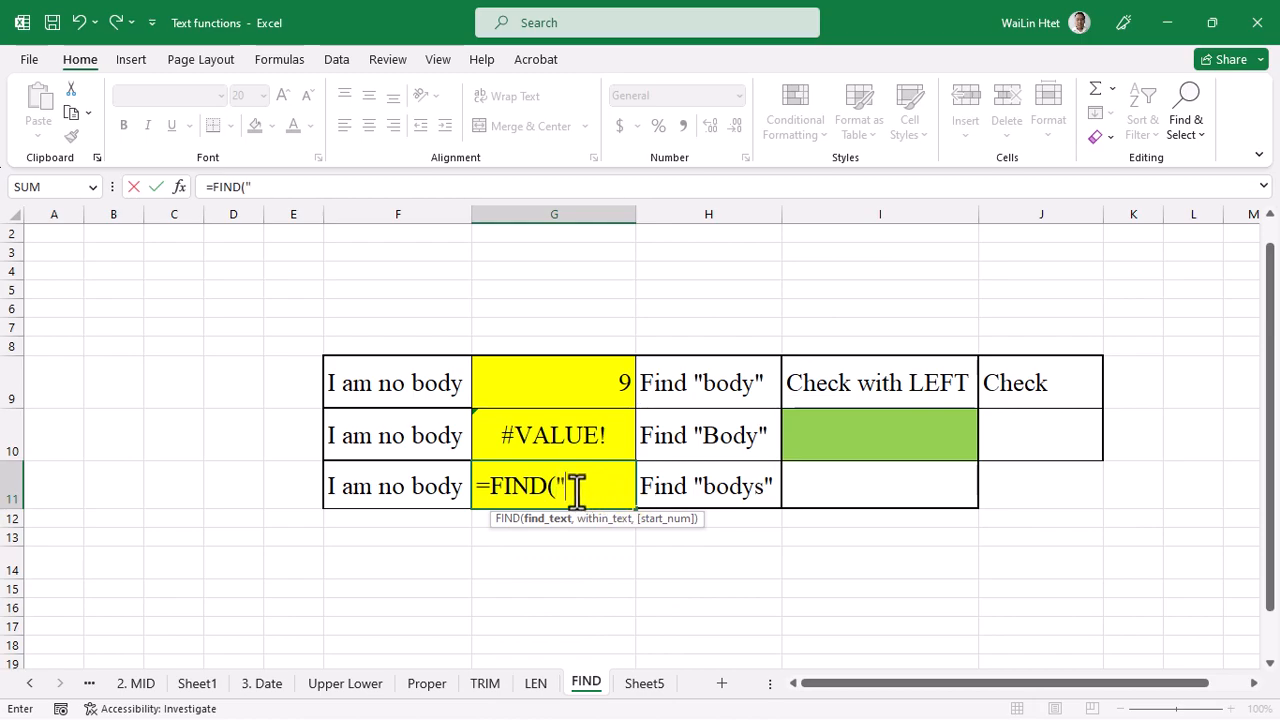
type("bodys\",")
left_click(414, 486)
type(",")
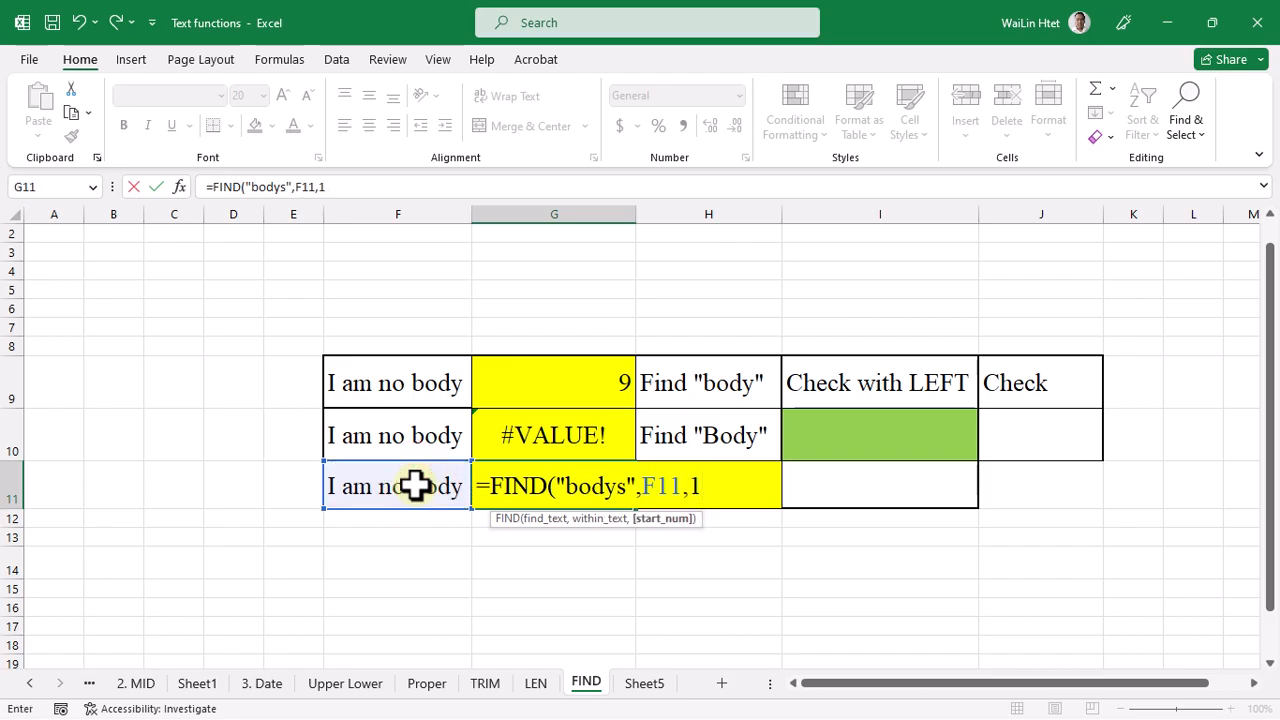
type("1)")
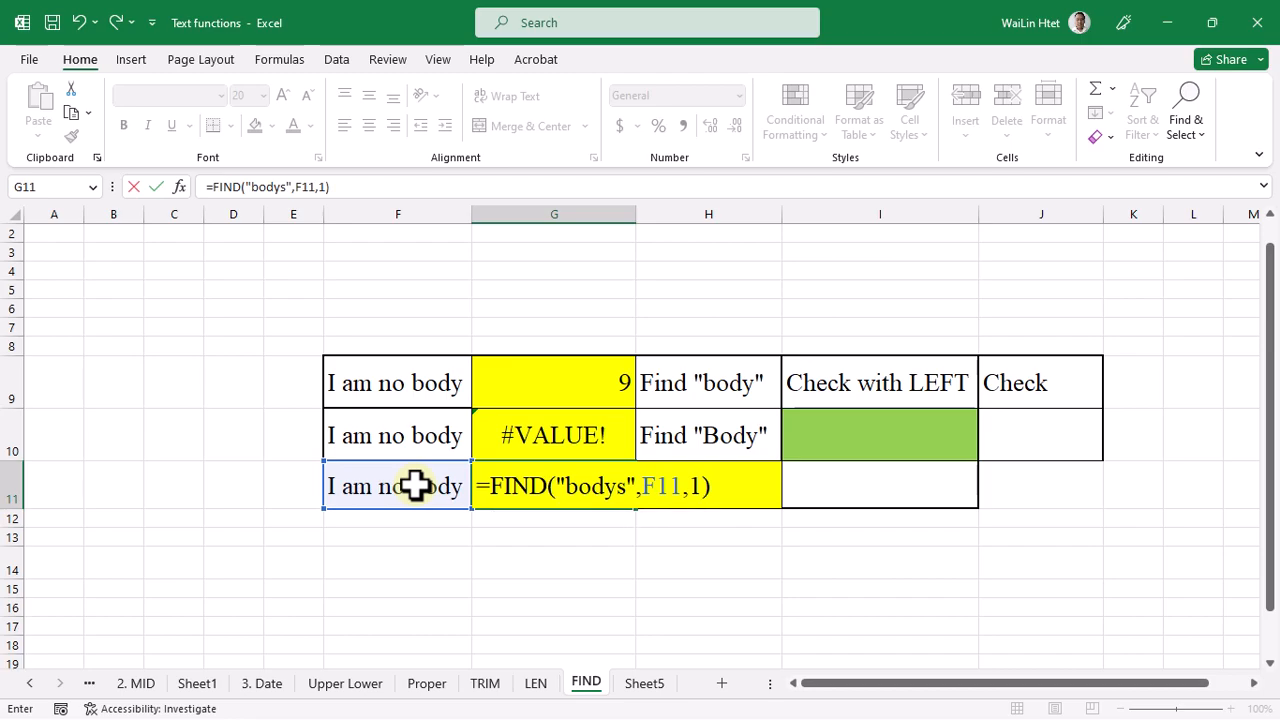
key("Return")
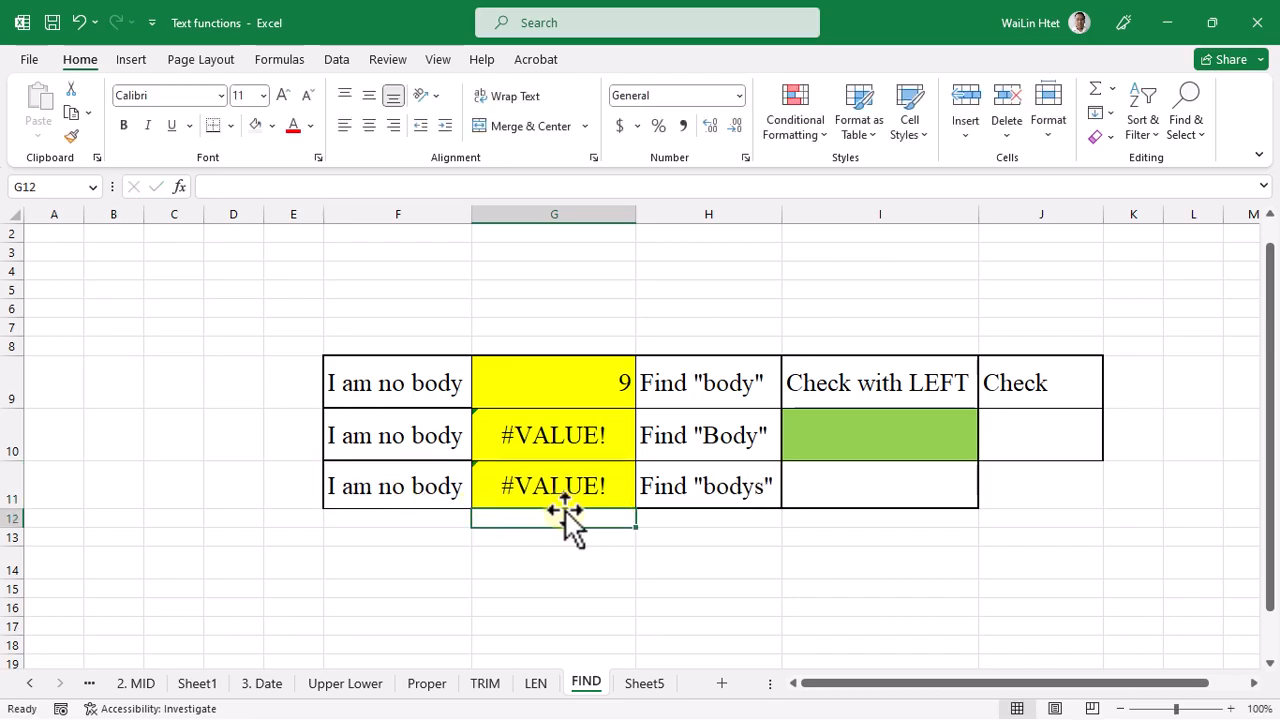
left_click(589, 491)
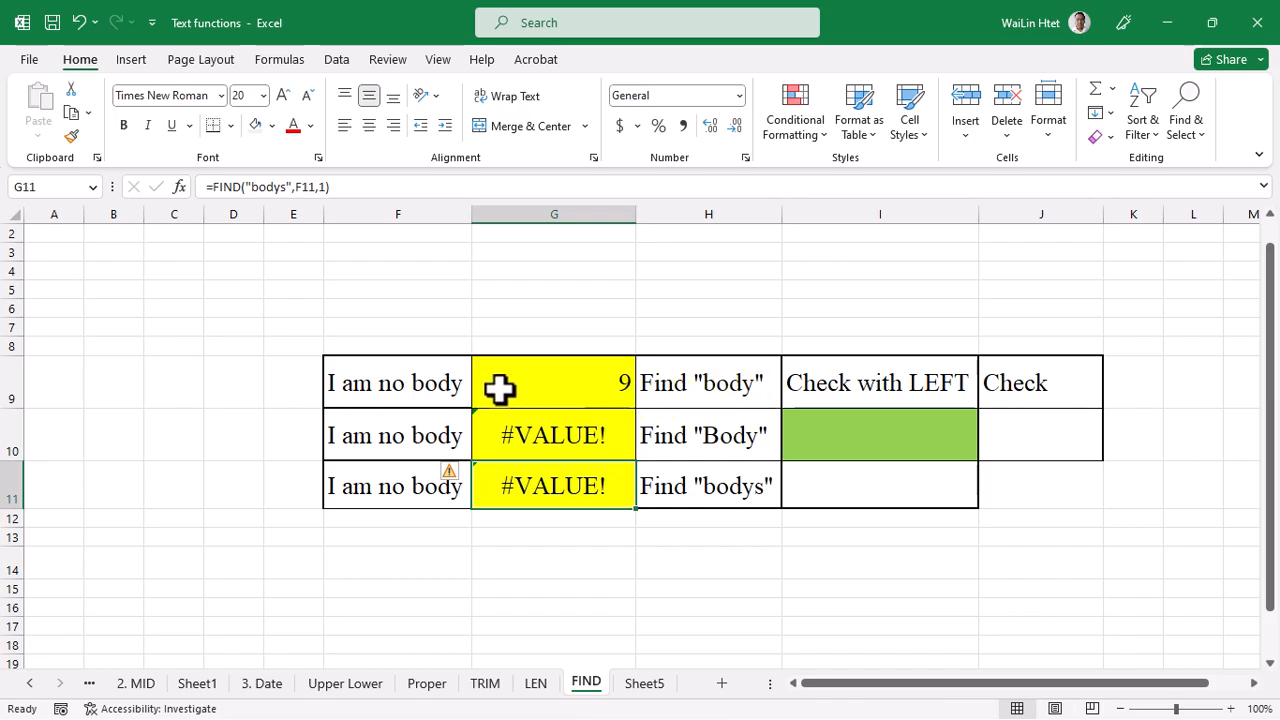
left_click(428, 390)
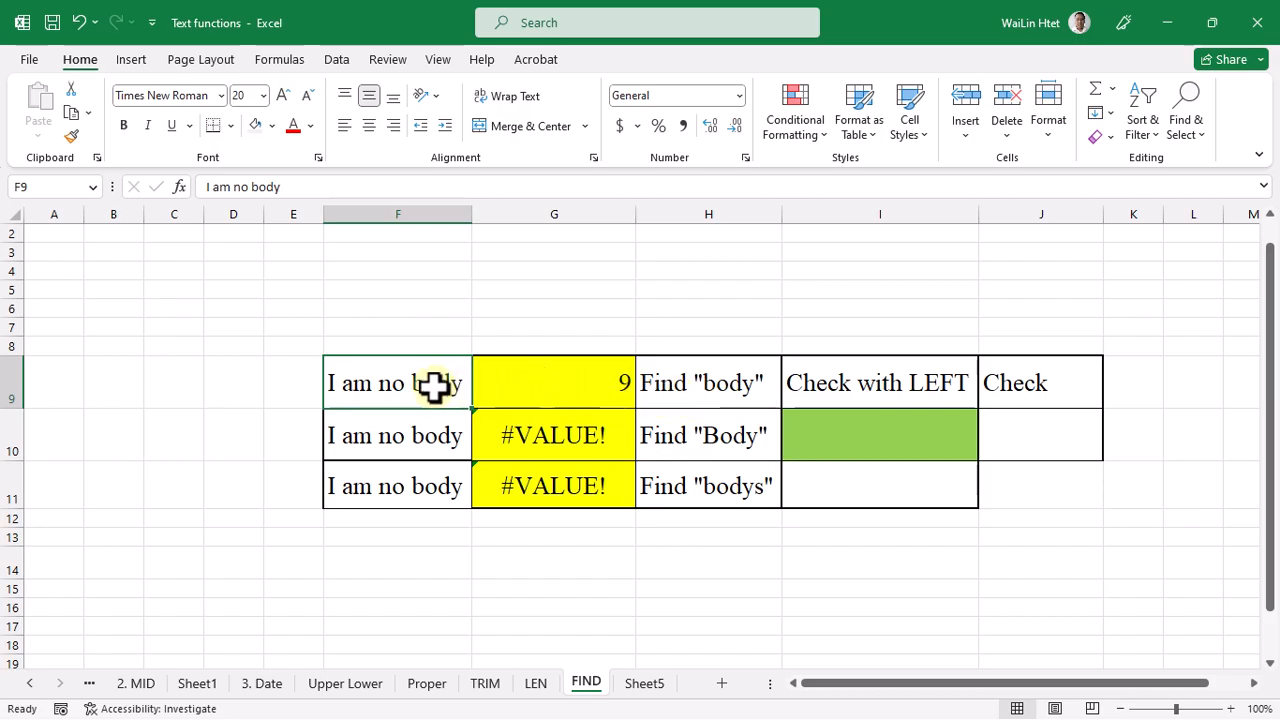
left_click(720, 395)
left_click(556, 385)
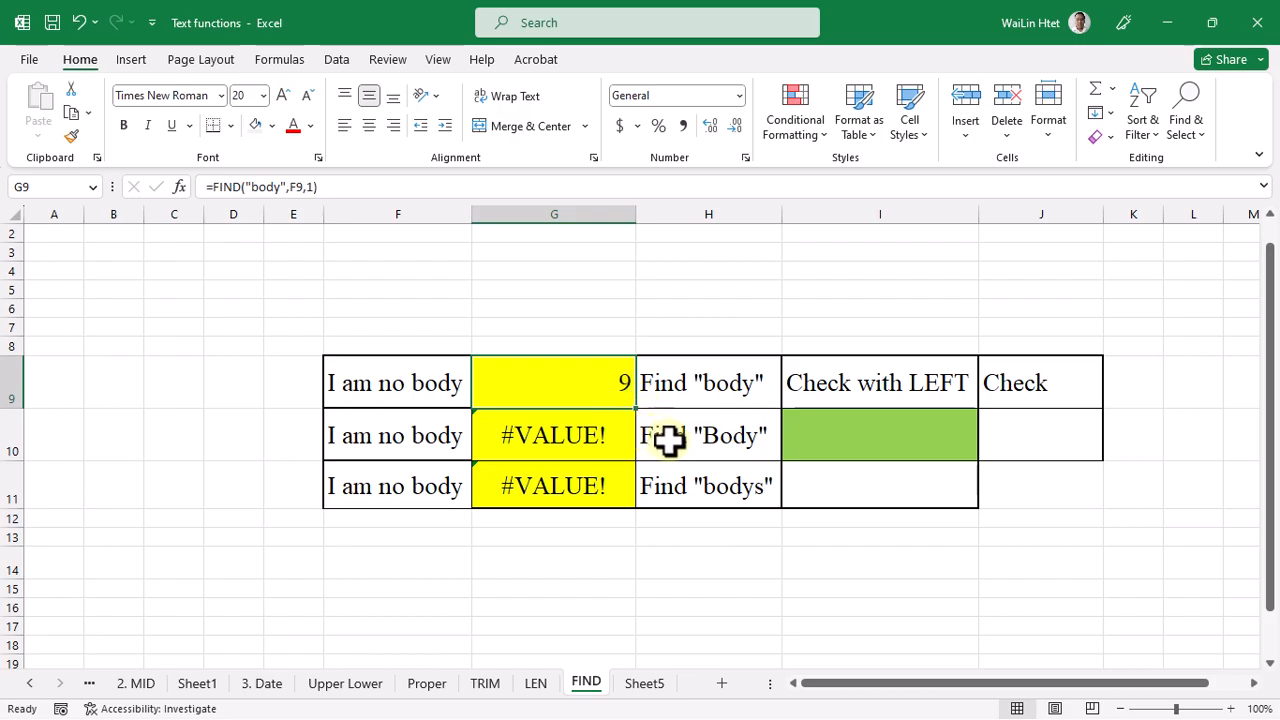
Step: Enter the formula =LEFT(F9,G9) in the green cell I10 to check the position found in G9
left_click(800, 443)
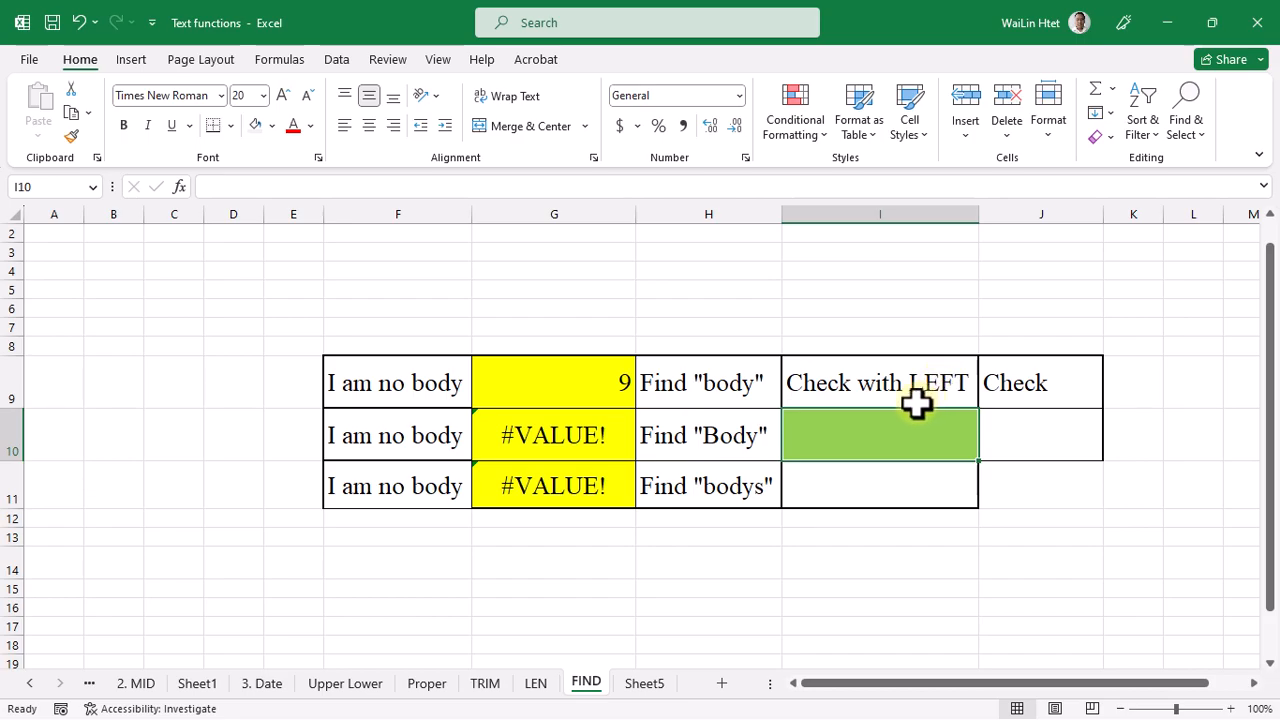
left_click(795, 445)
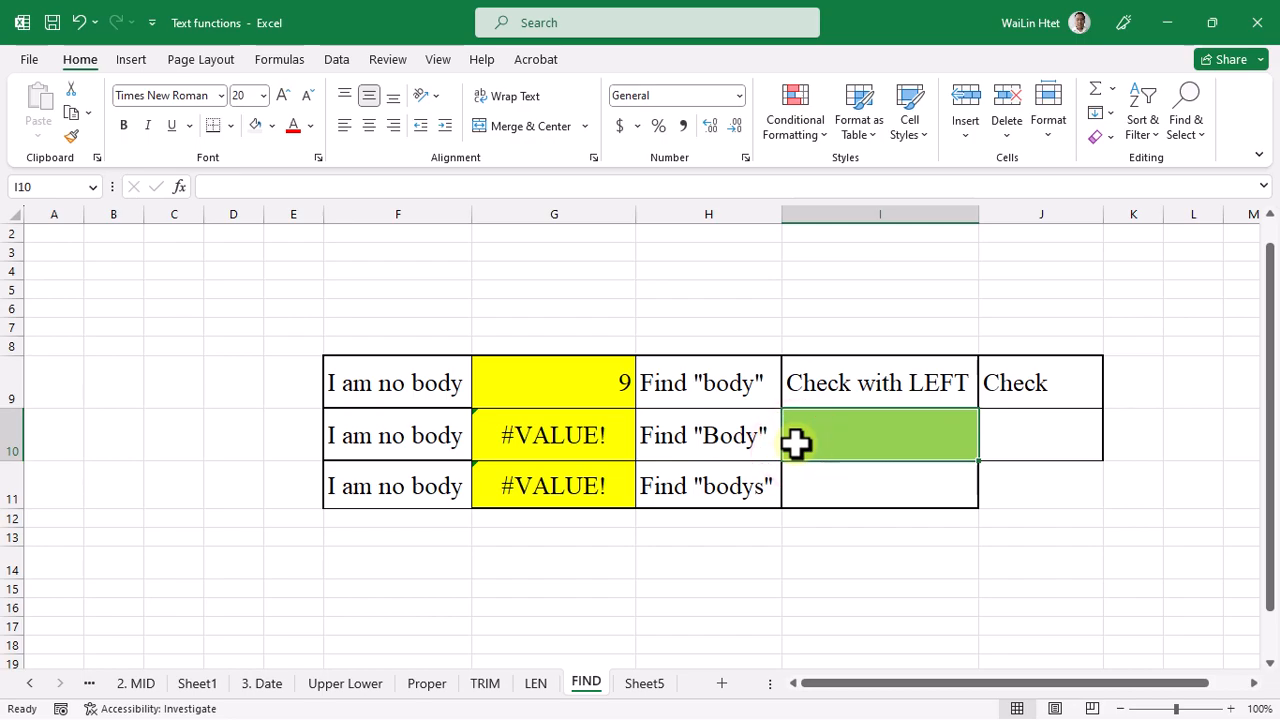
type("=")
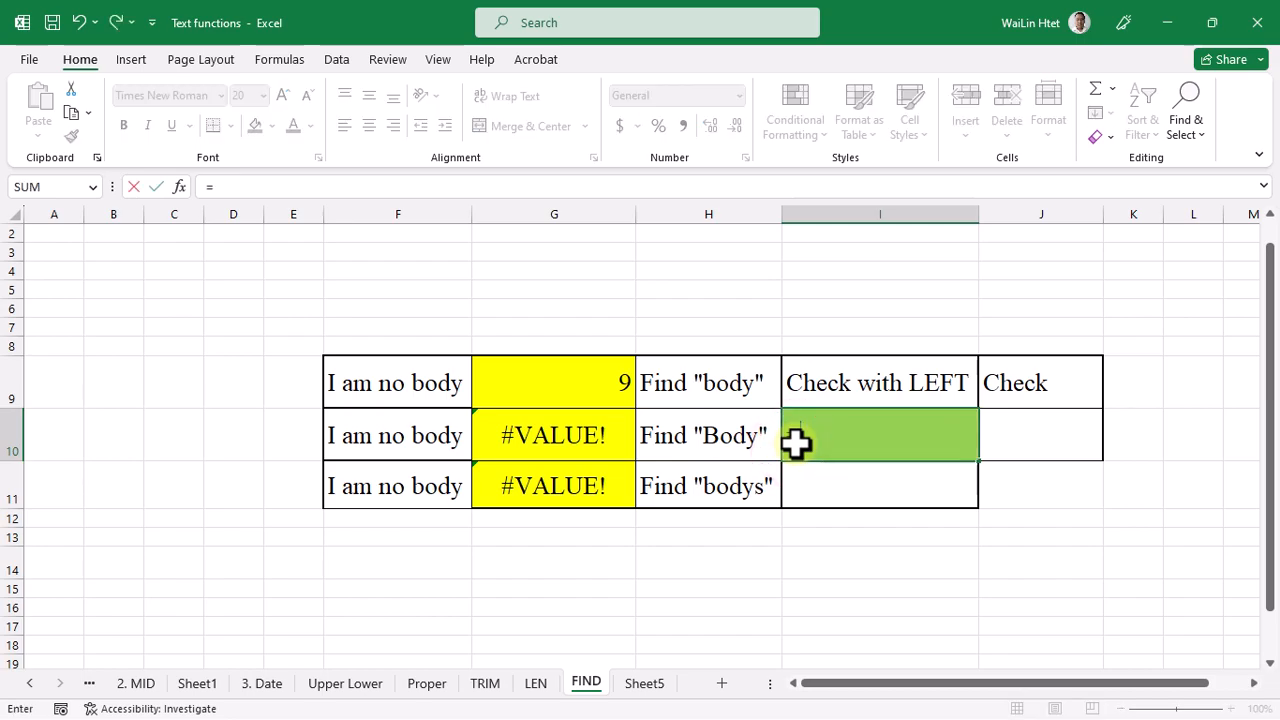
type("LEFT")
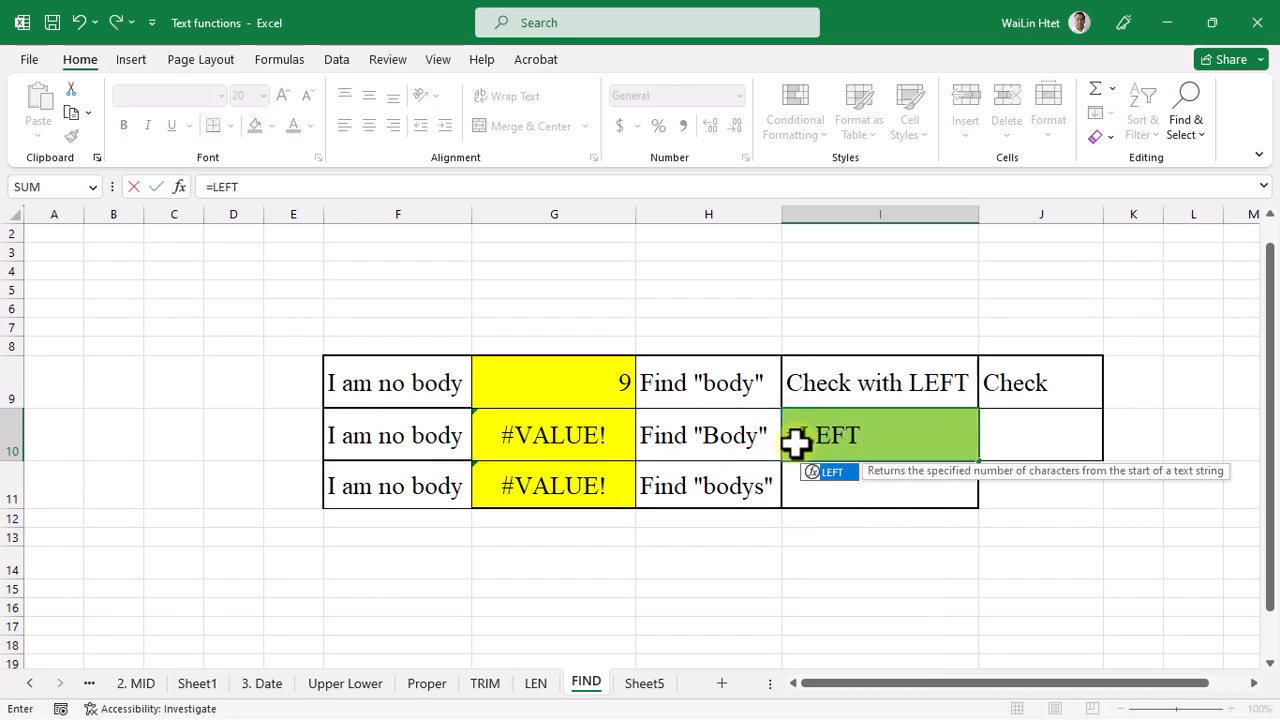
type("(")
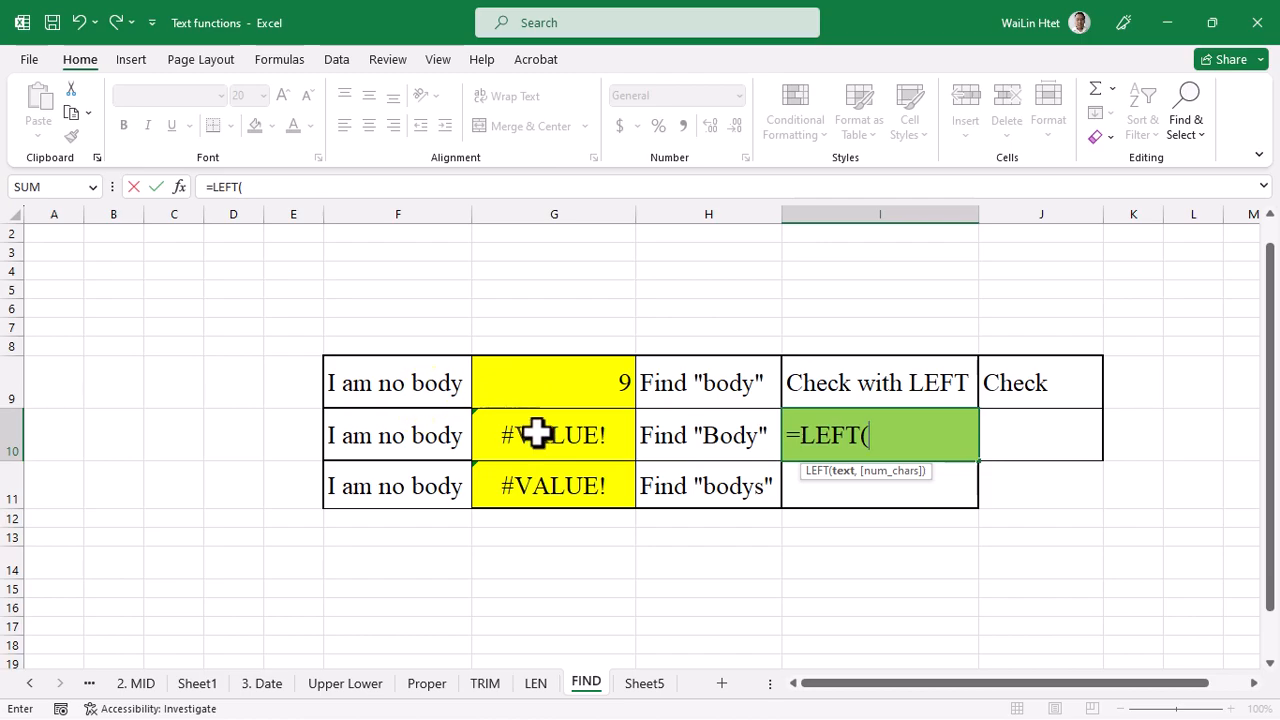
left_click(386, 395)
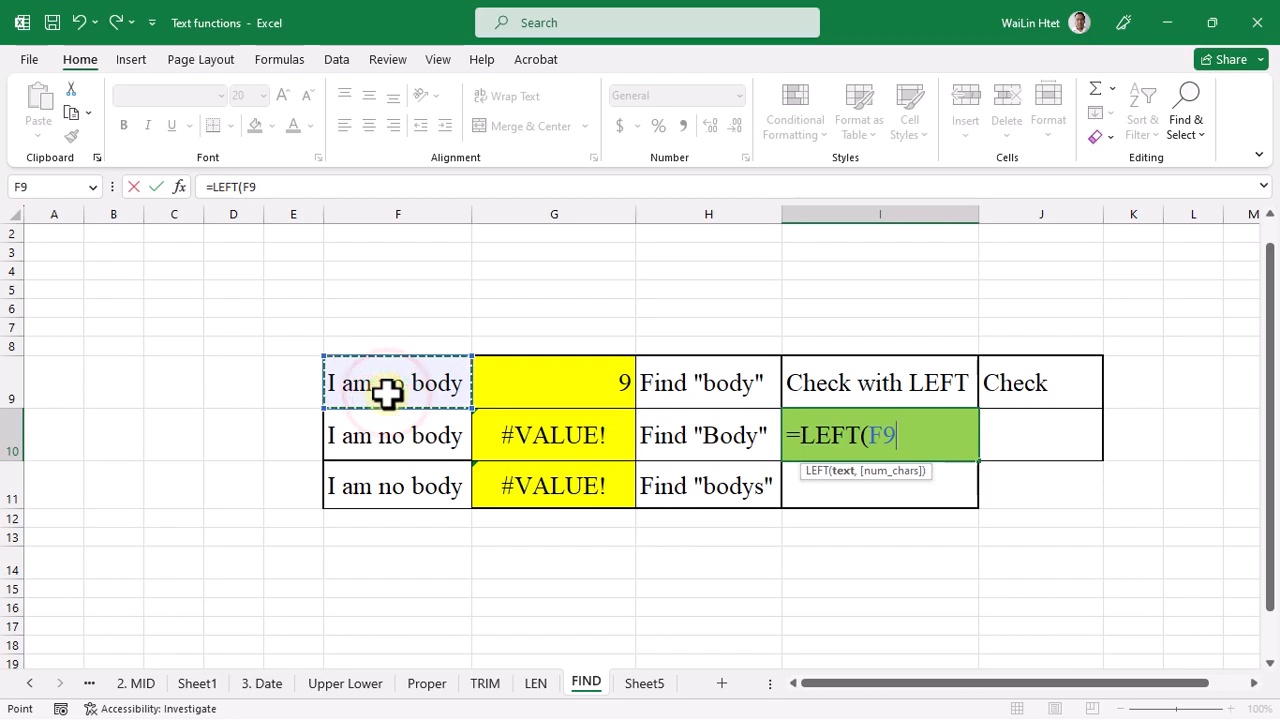
type(",")
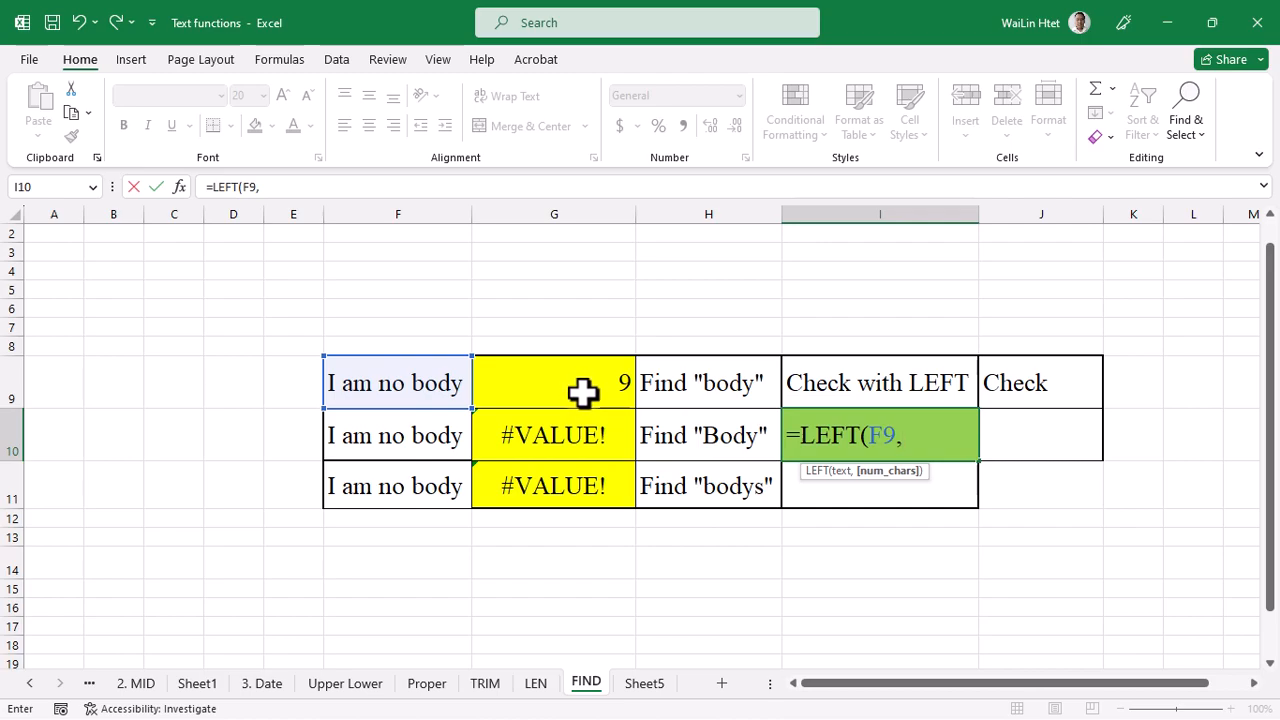
left_click(583, 392)
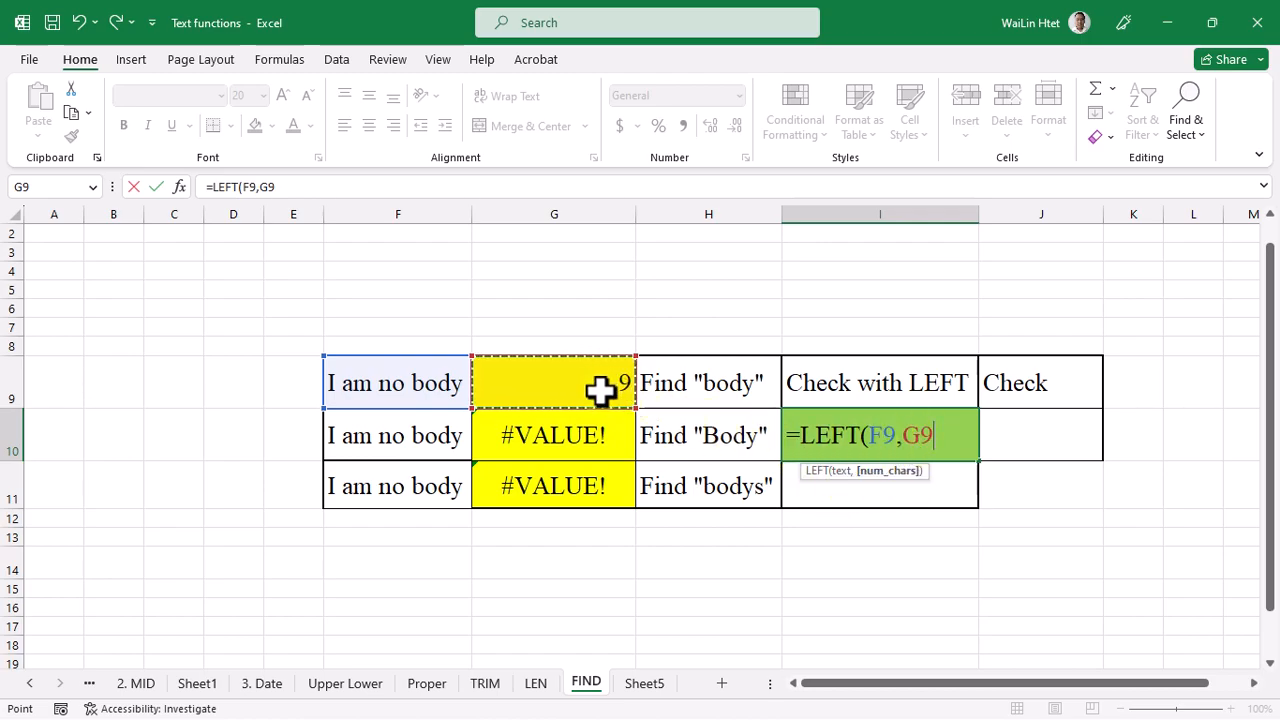
type(")")
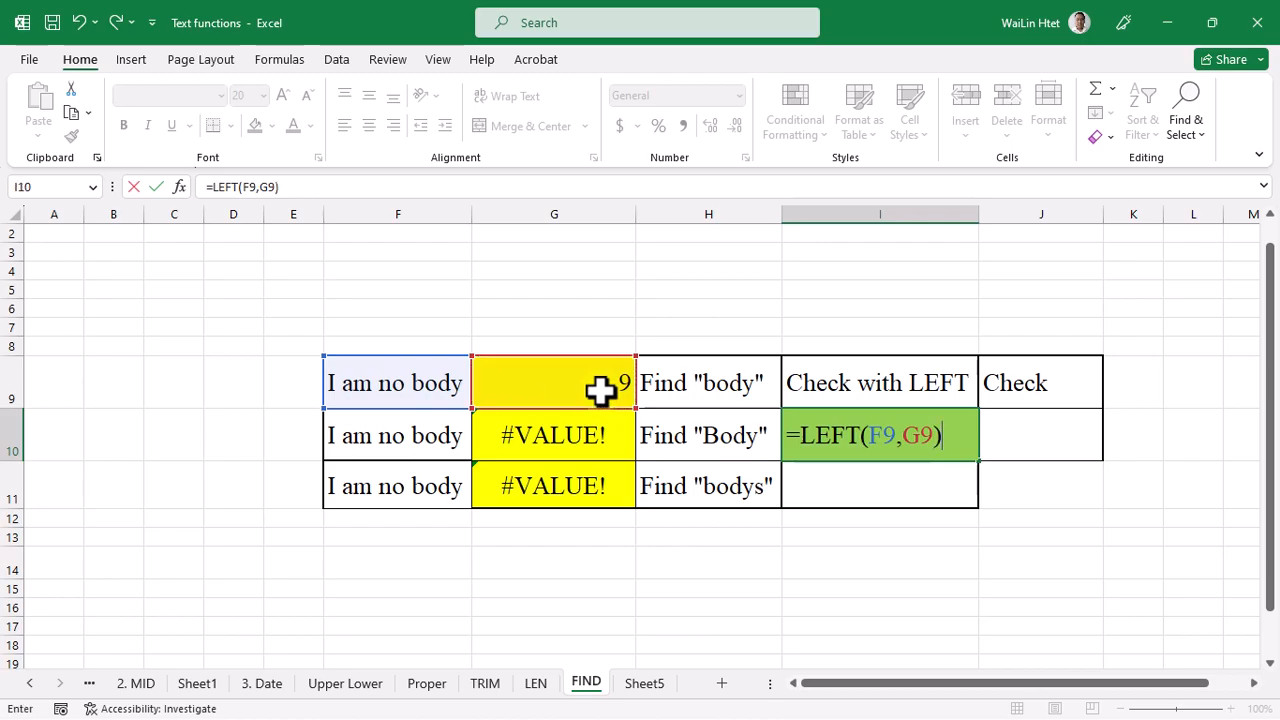
key("Return")
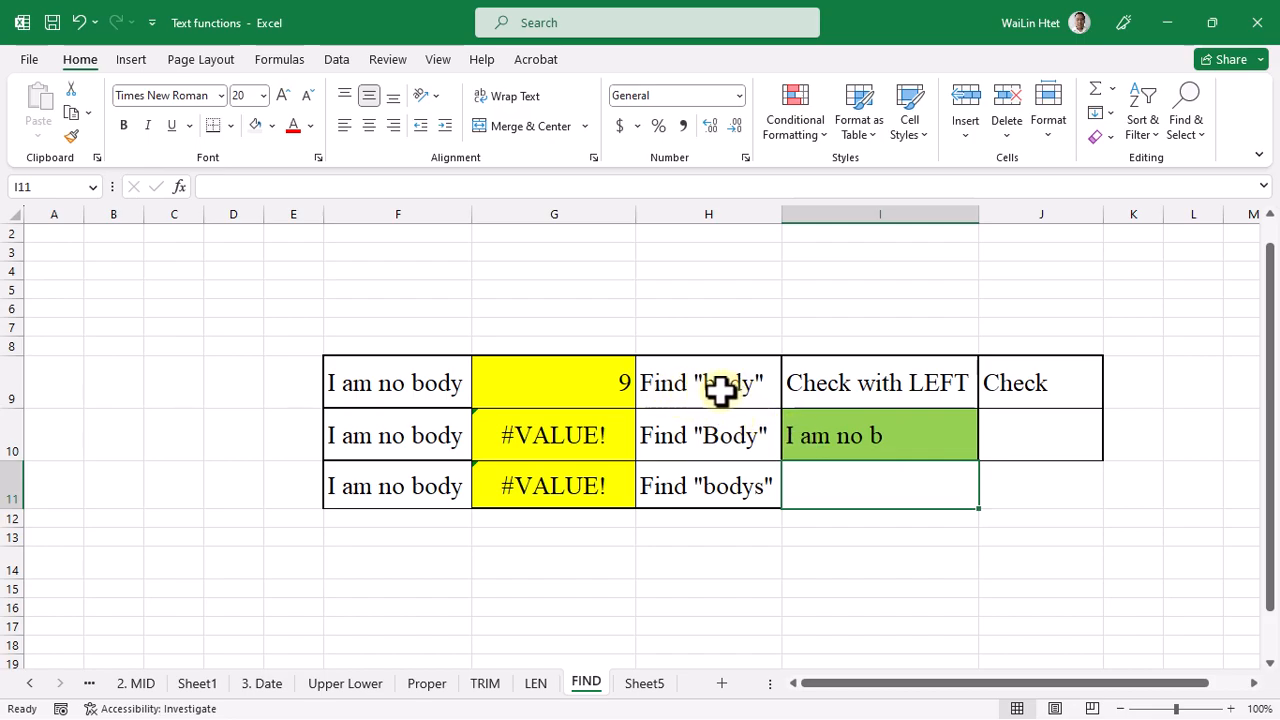
left_click(547, 378)
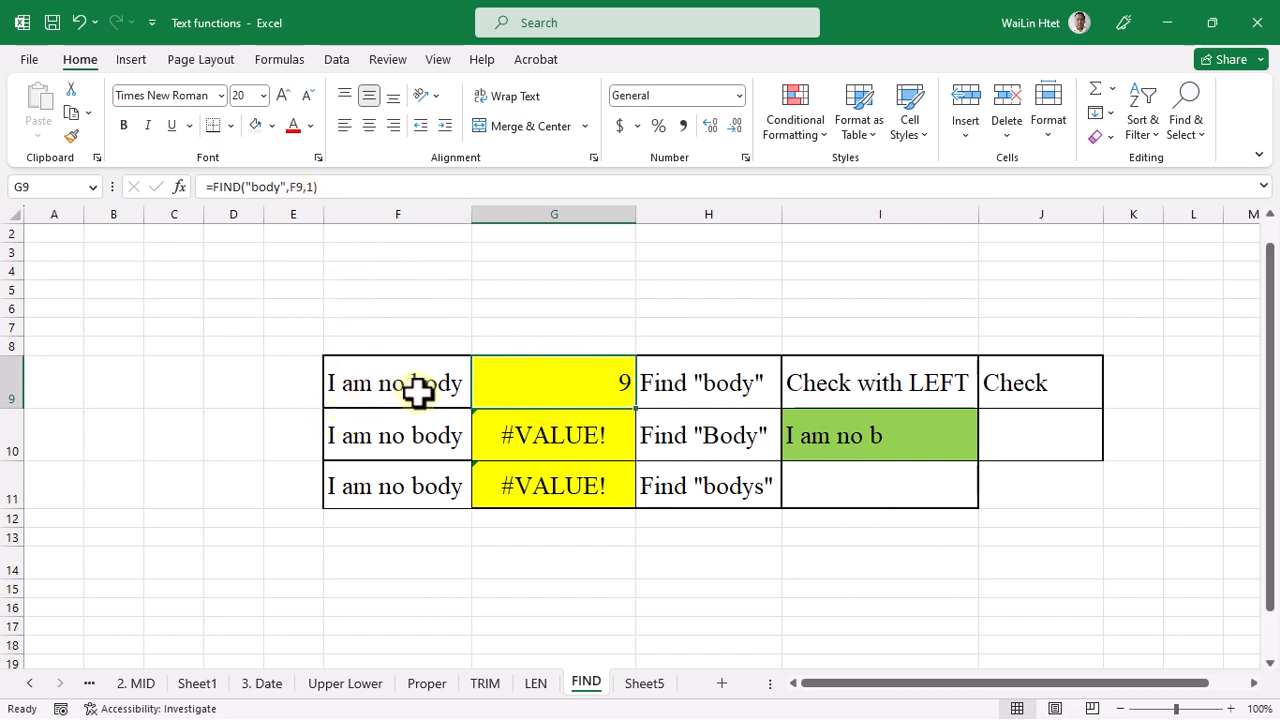
left_click(840, 452)
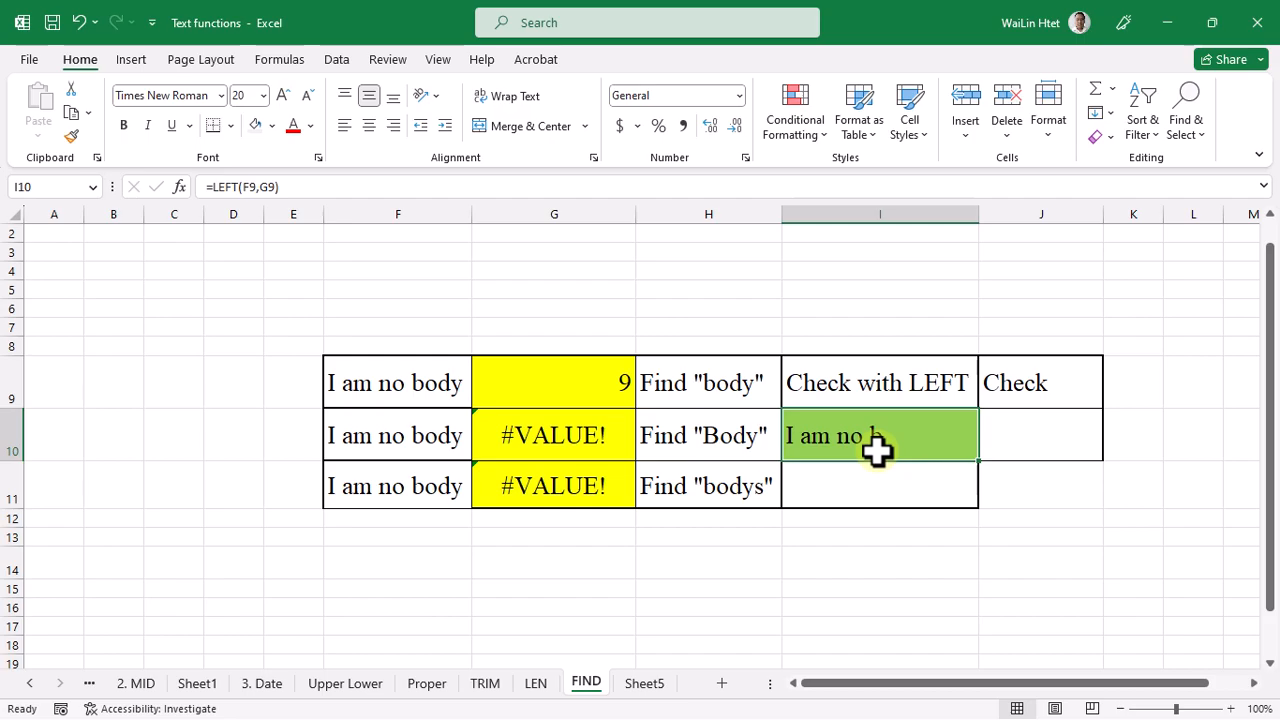
Step: Enter the formula =FIND("body",F9) in cell I11, leaving out the optional start number
left_click(879, 488)
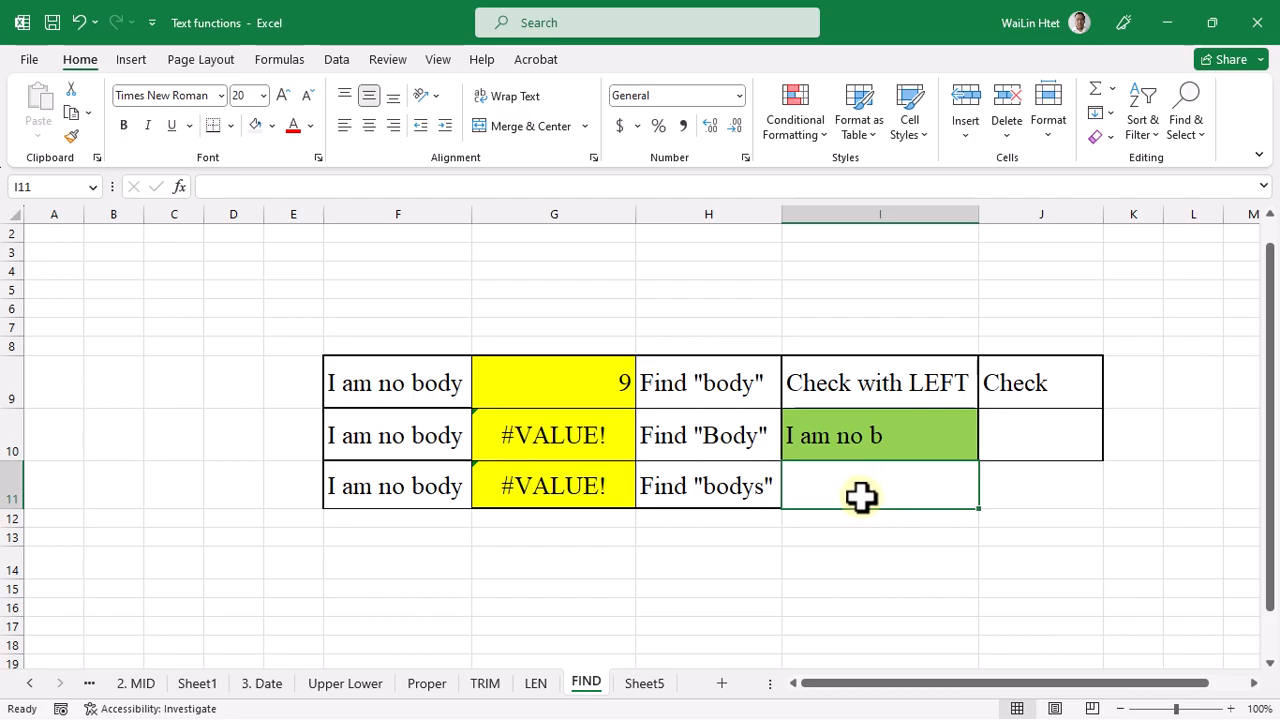
type("=FO")
key("BackSpace")
type("IND(")
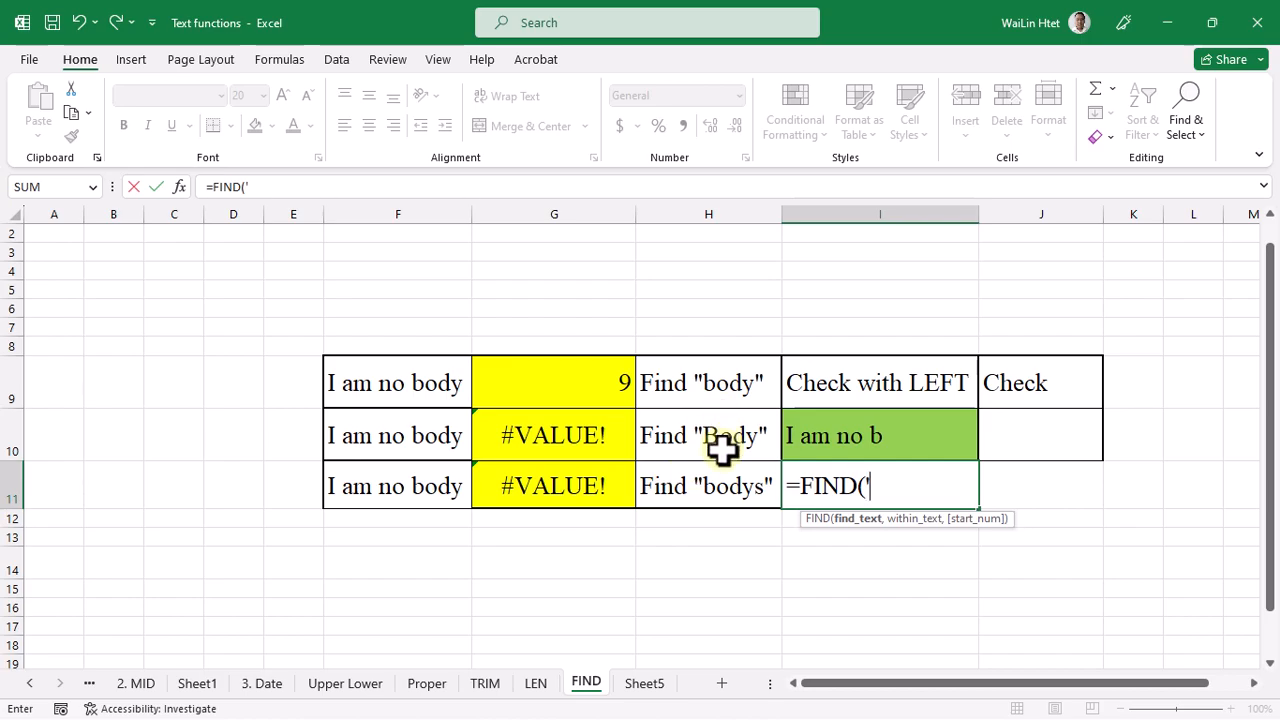
type("\"body\"")
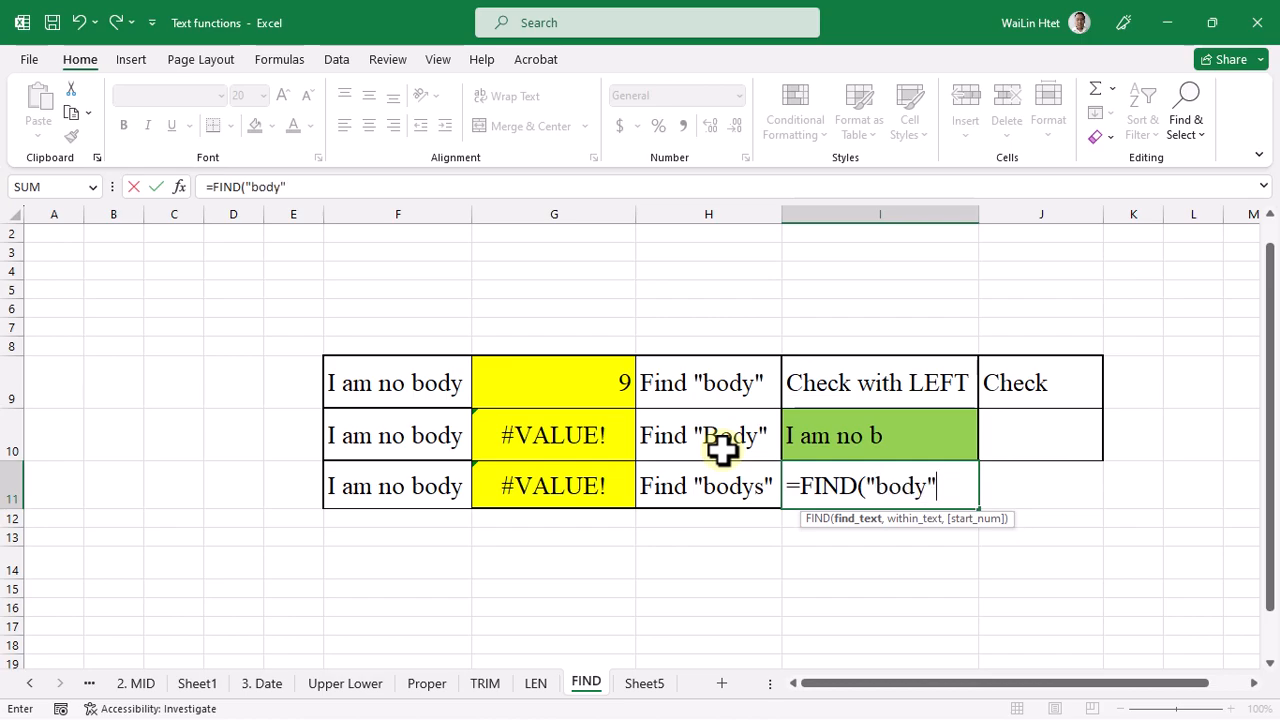
type(",")
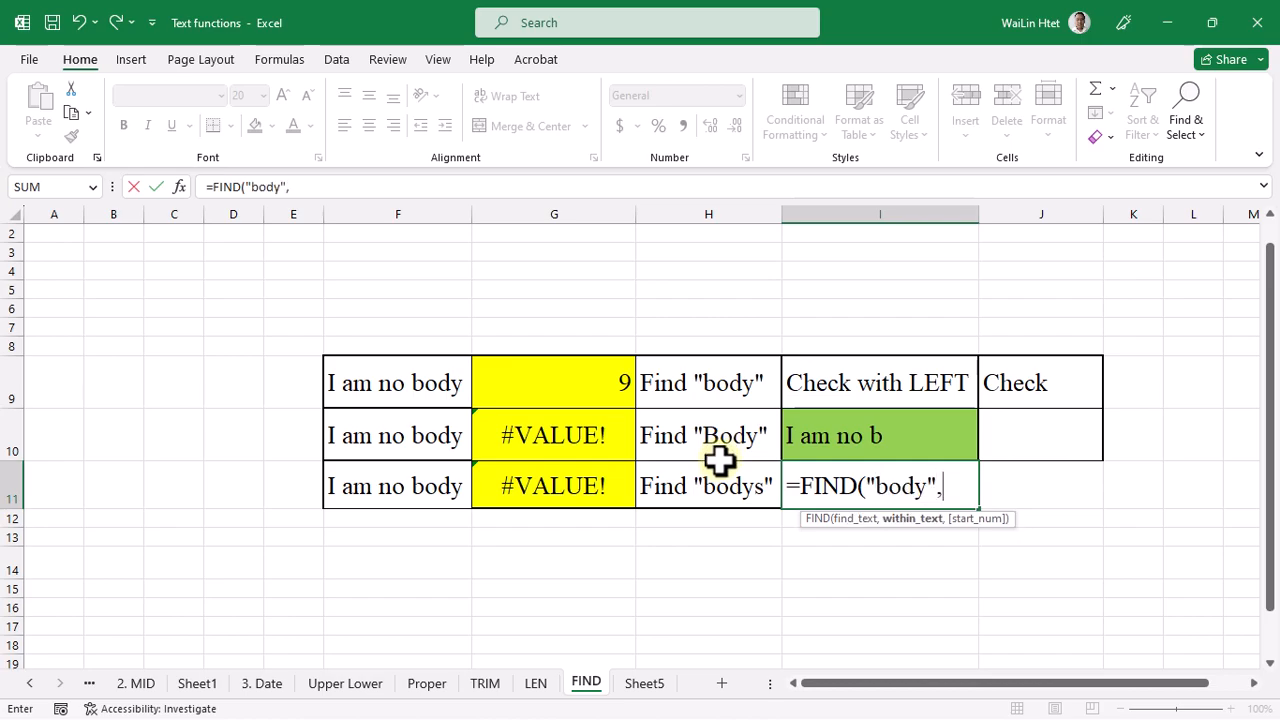
left_click(409, 388)
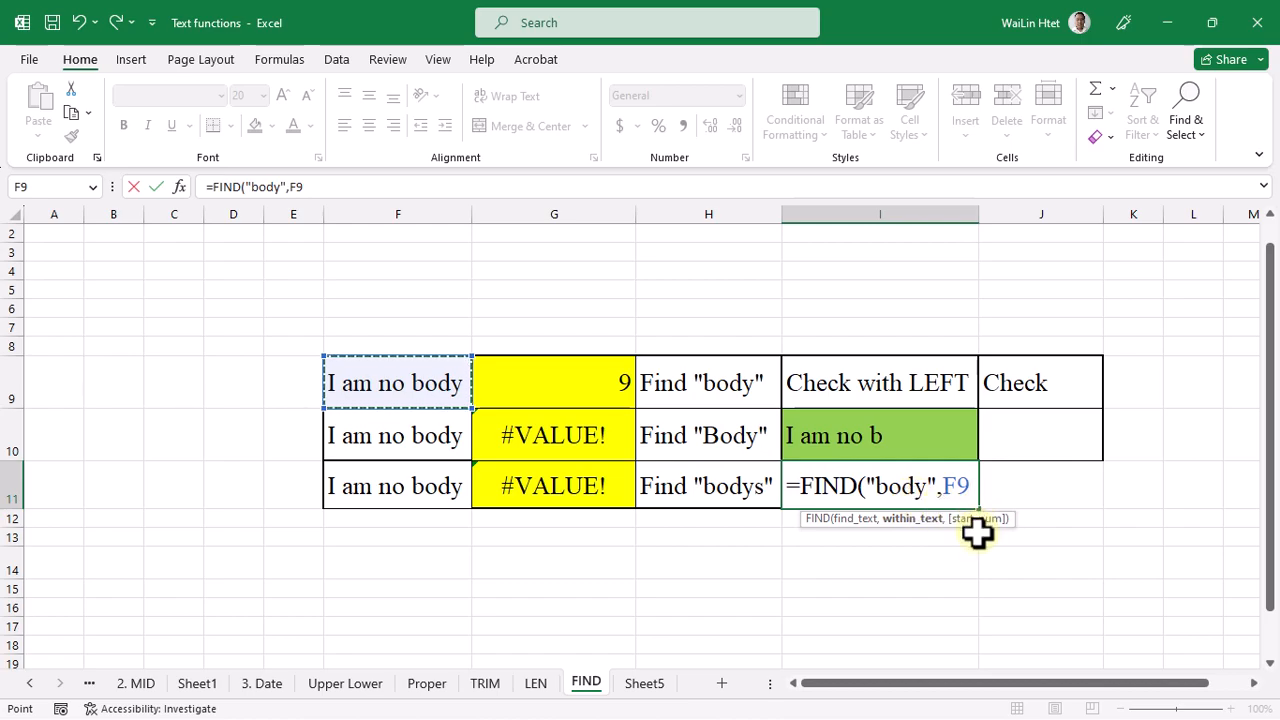
type(")")
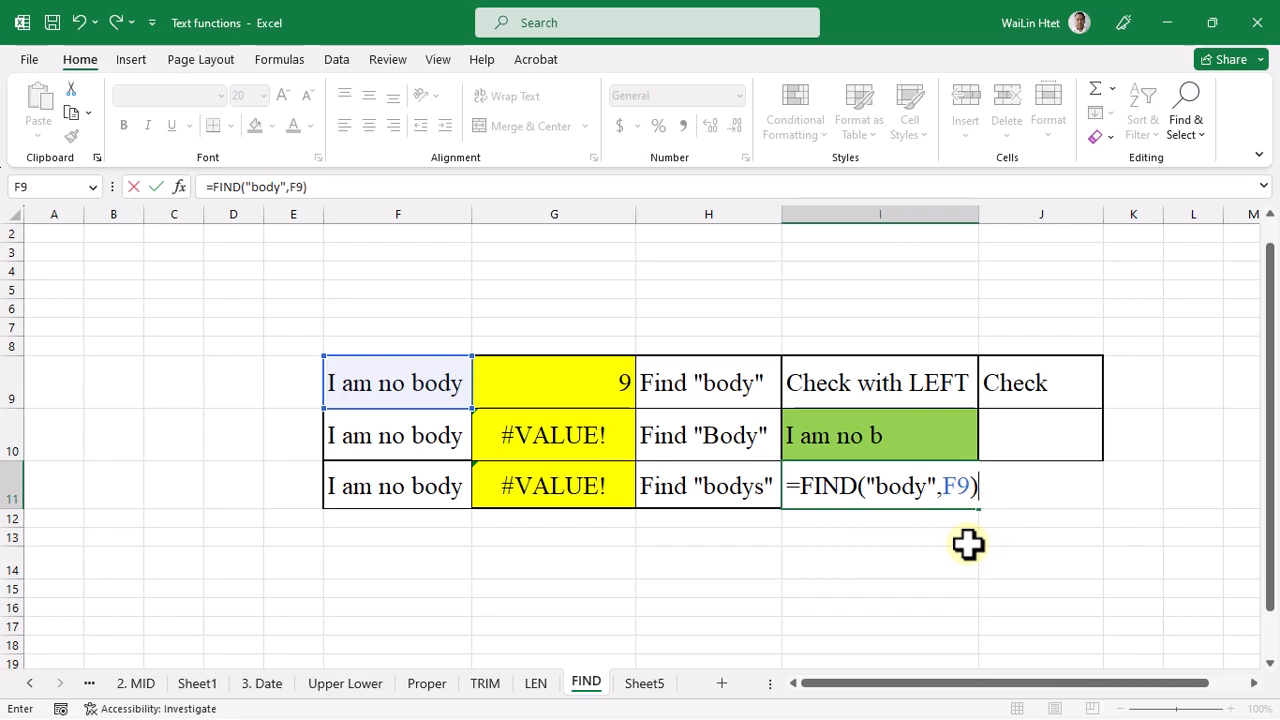
key("Return")
Step: Compare the FIND formulas in I11 and G9, examining how they differ in the start-number argument, without changing either formula
left_click(950, 486)
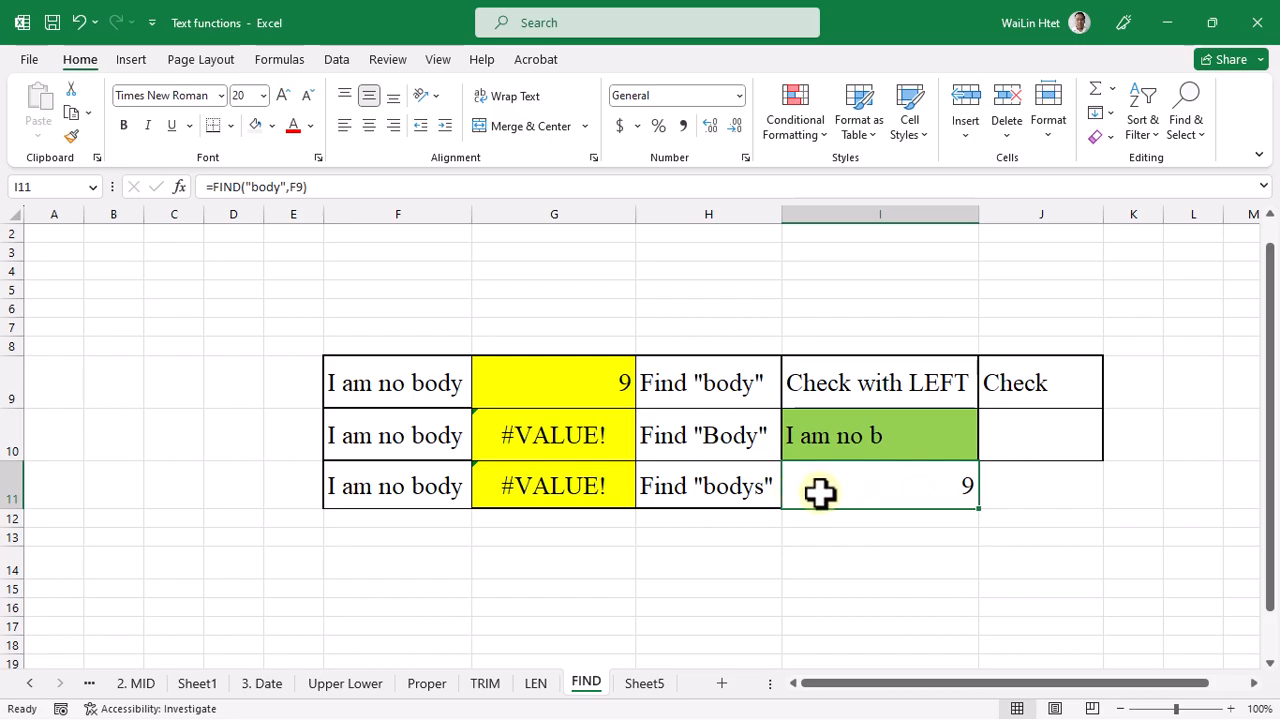
left_click(820, 493)
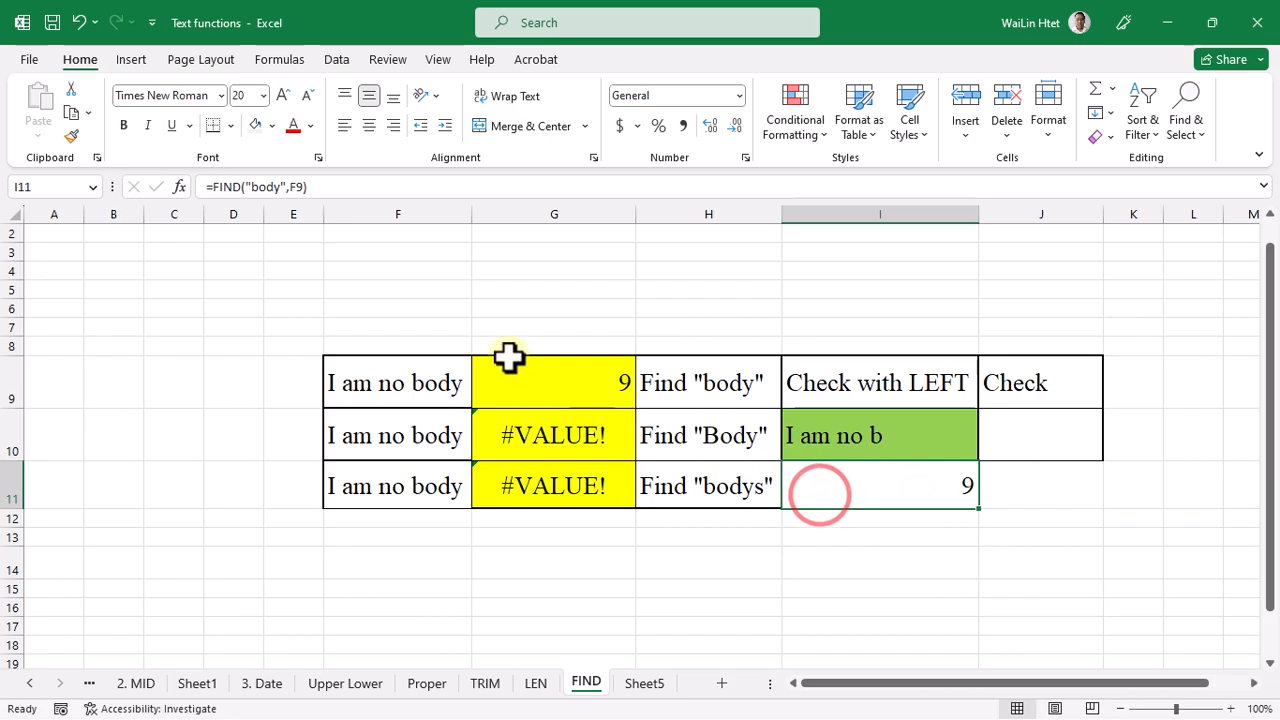
left_click(320, 187)
left_click_drag(320, 187, 166, 200)
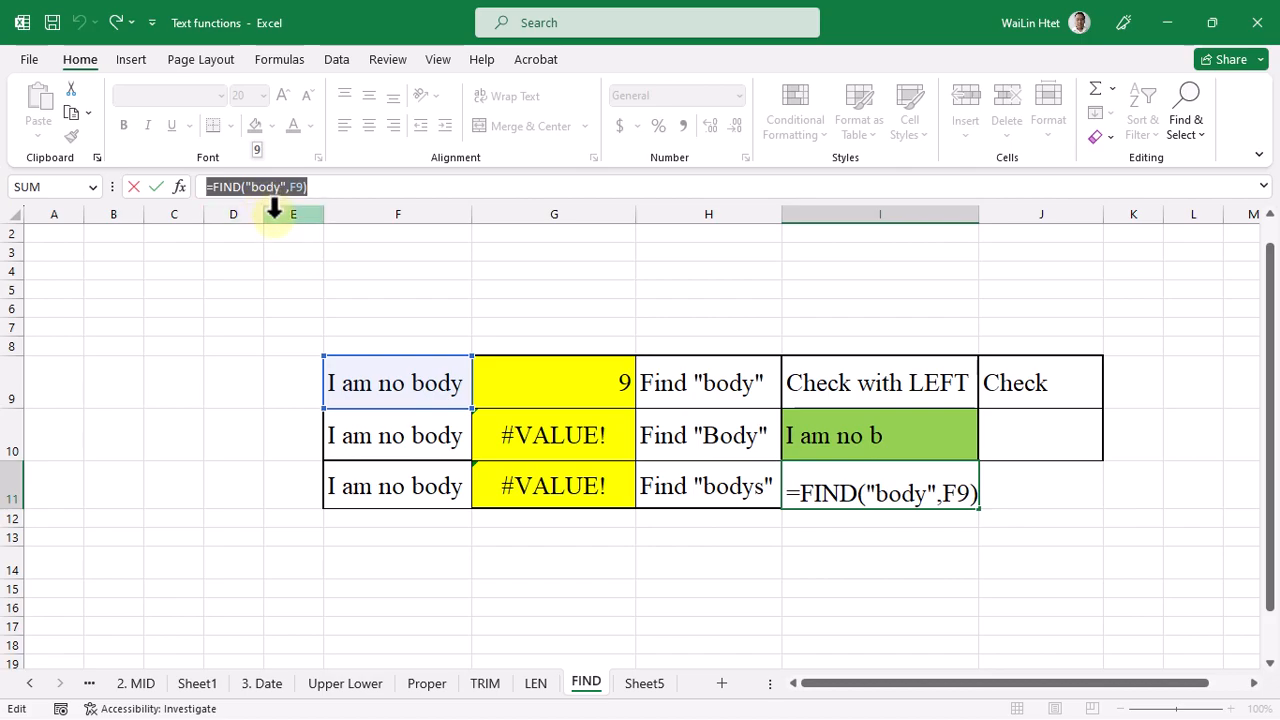
left_click(546, 392)
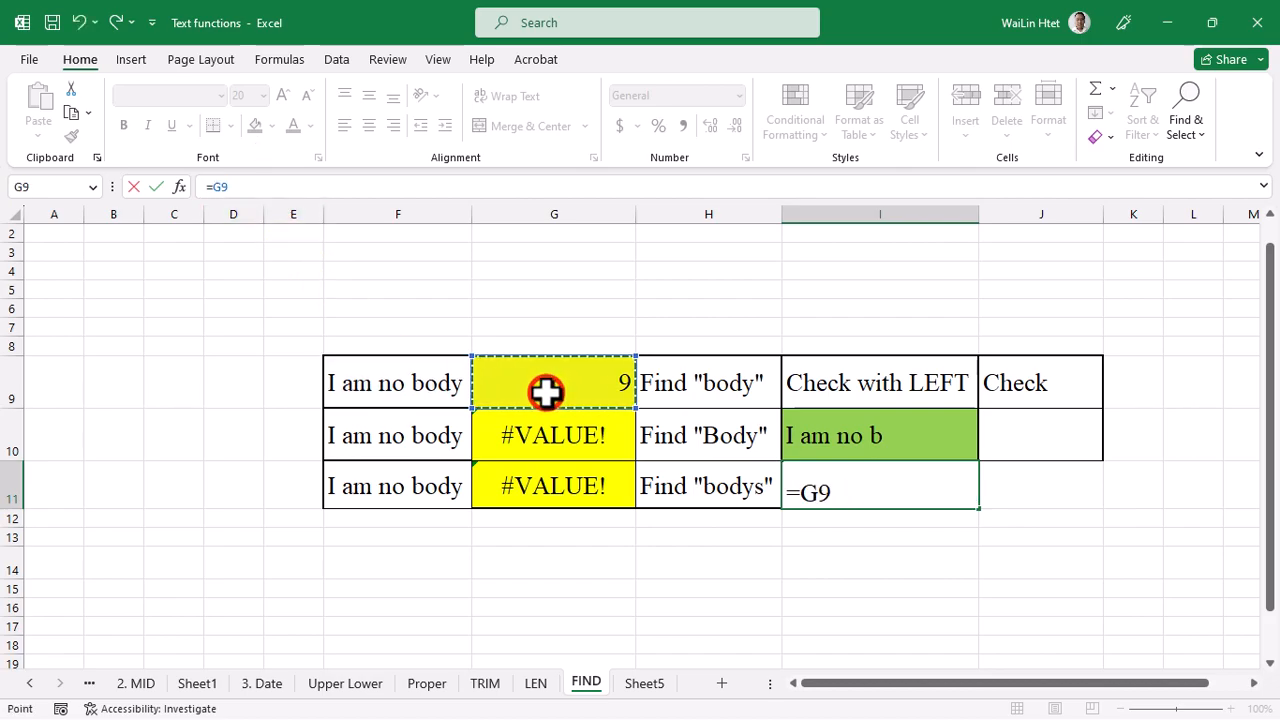
key("Escape")
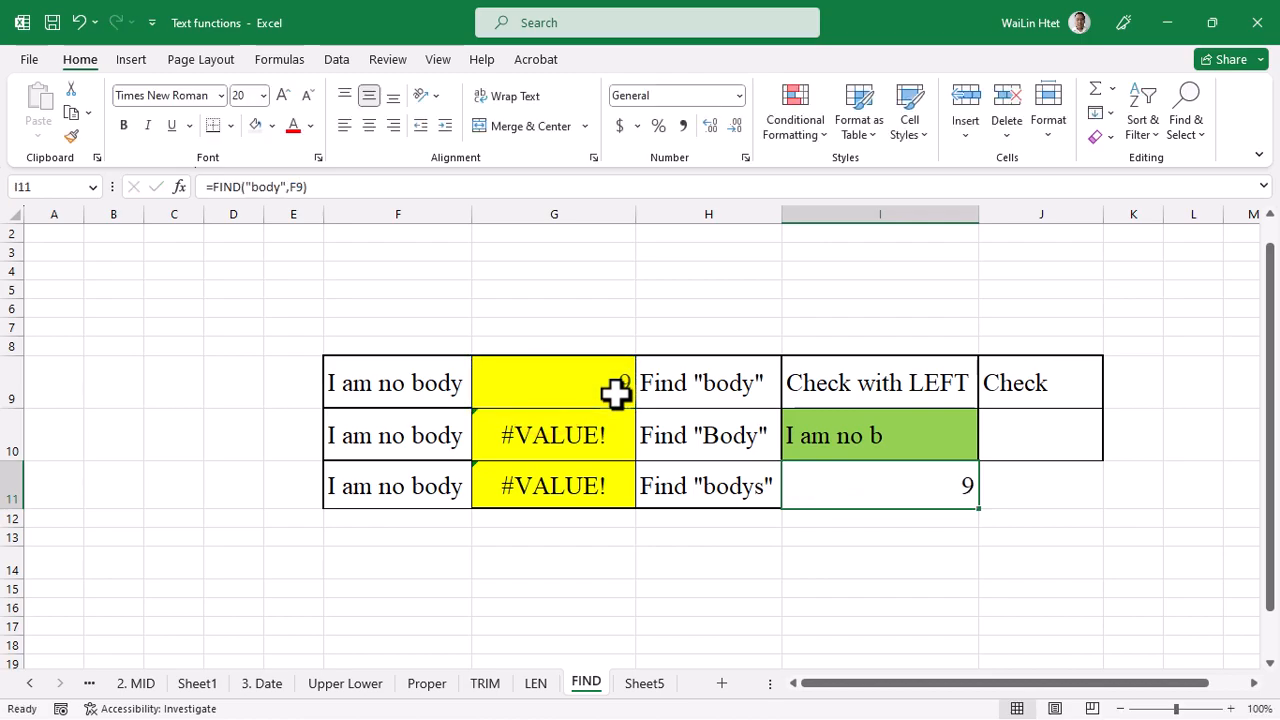
left_click(594, 391)
left_click_drag(318, 187, 200, 188)
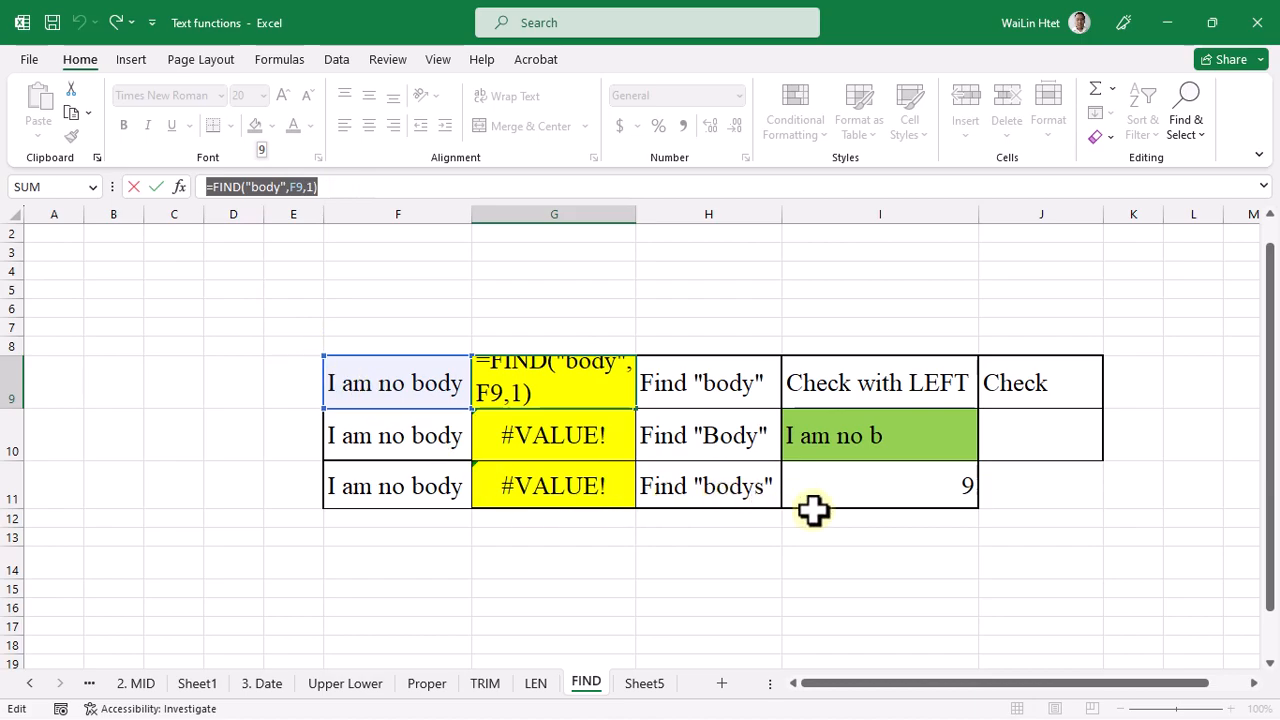
key("Escape")
double_click(937, 488)
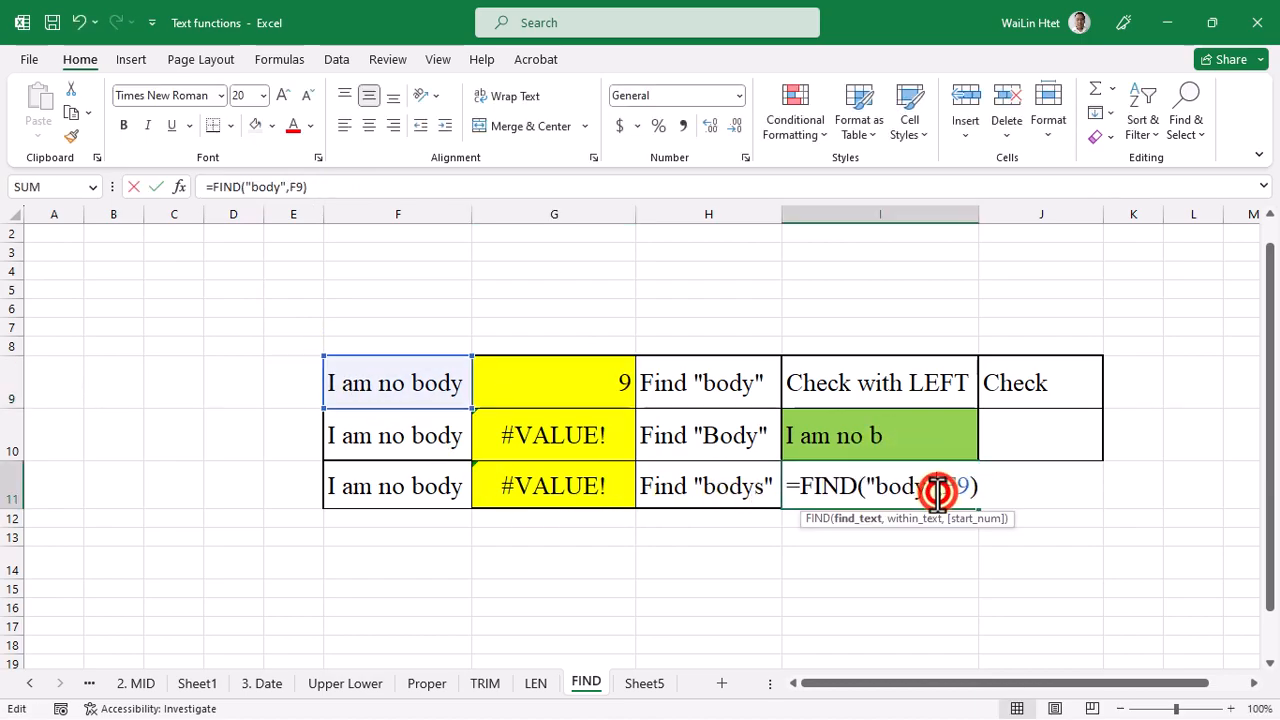
left_click_drag(977, 488, 787, 488)
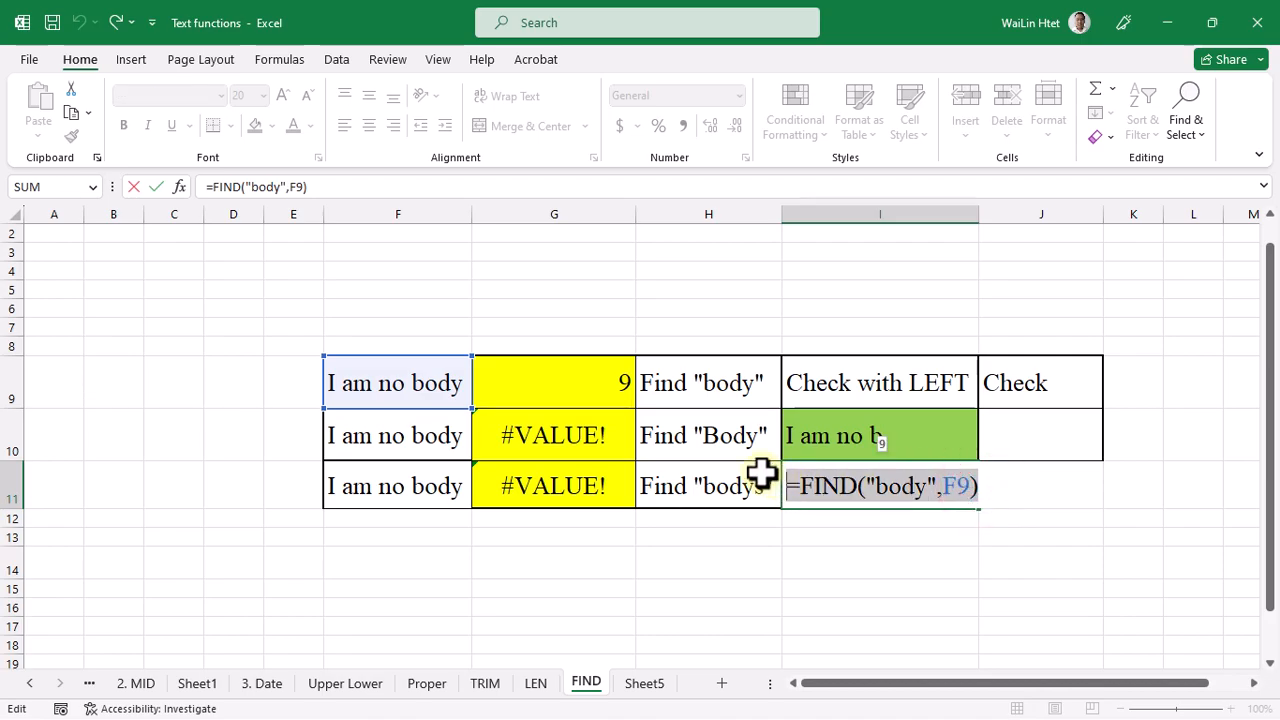
type("=")
left_click(770, 345)
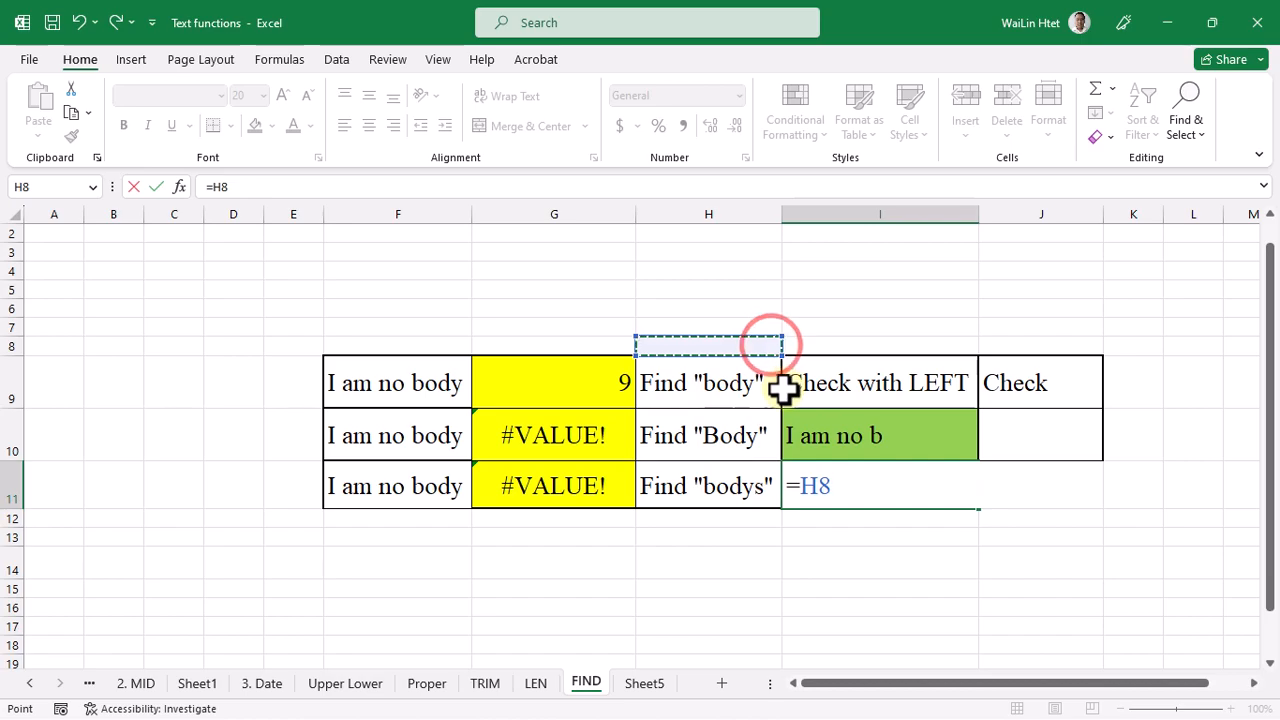
key("Escape")
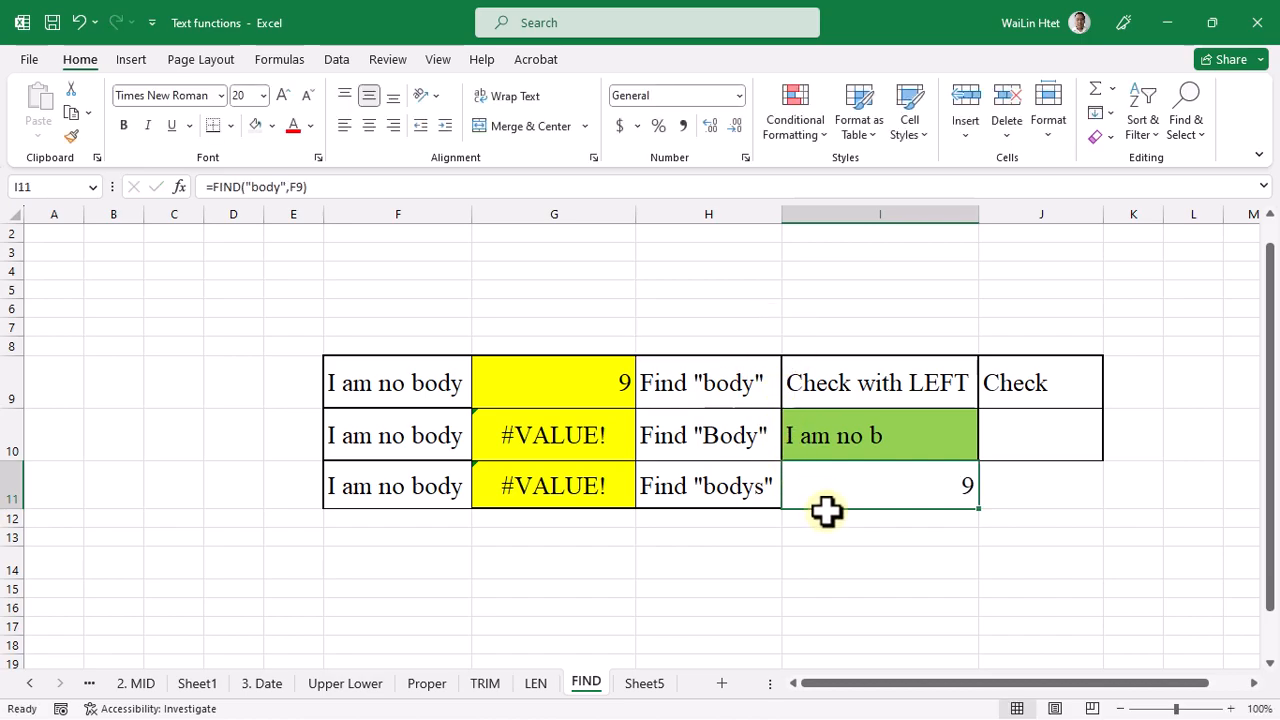